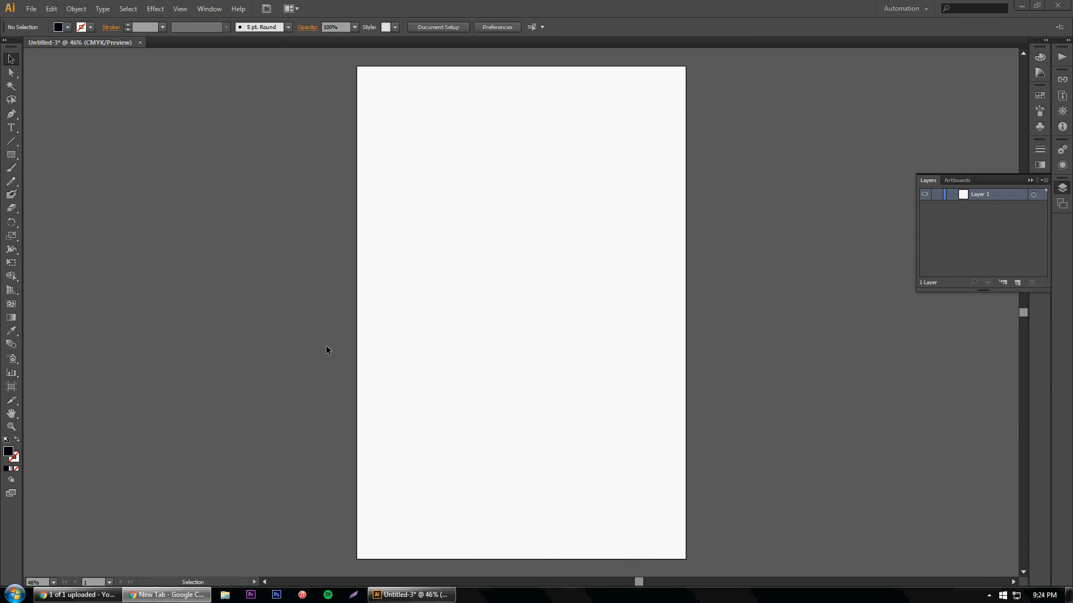
Step: Place the file symbol_one.svg from the dsdn_test folder into the document
click(31, 8)
click(84, 191)
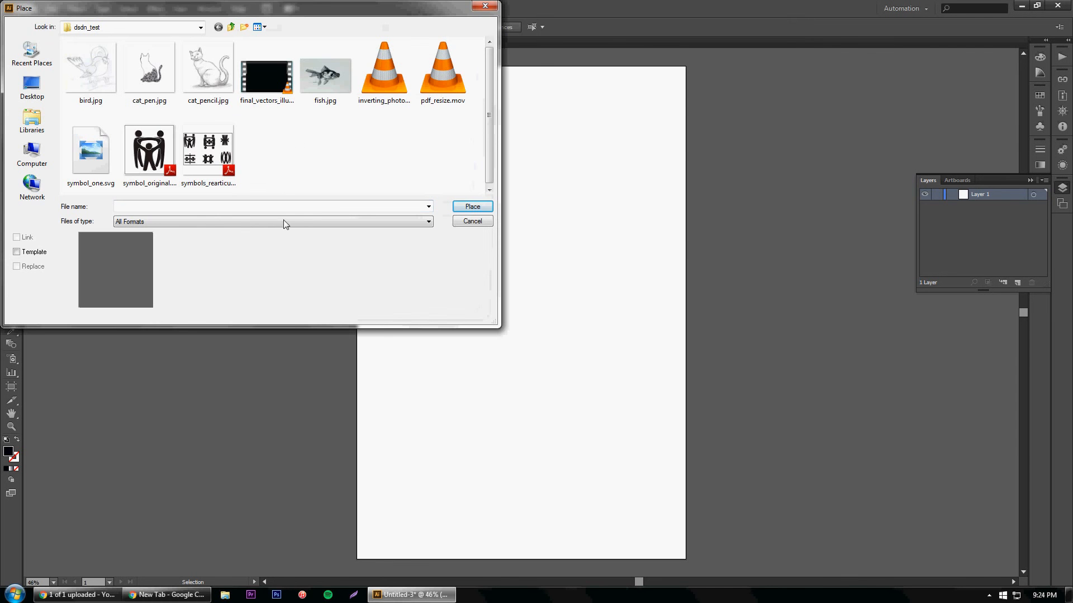
click(97, 160)
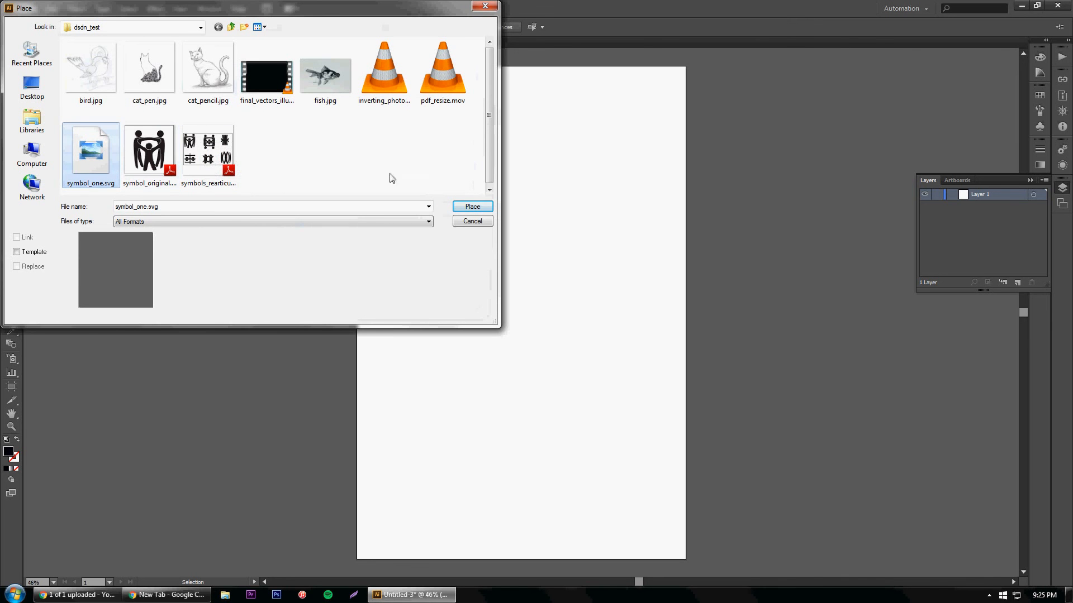
click(470, 207)
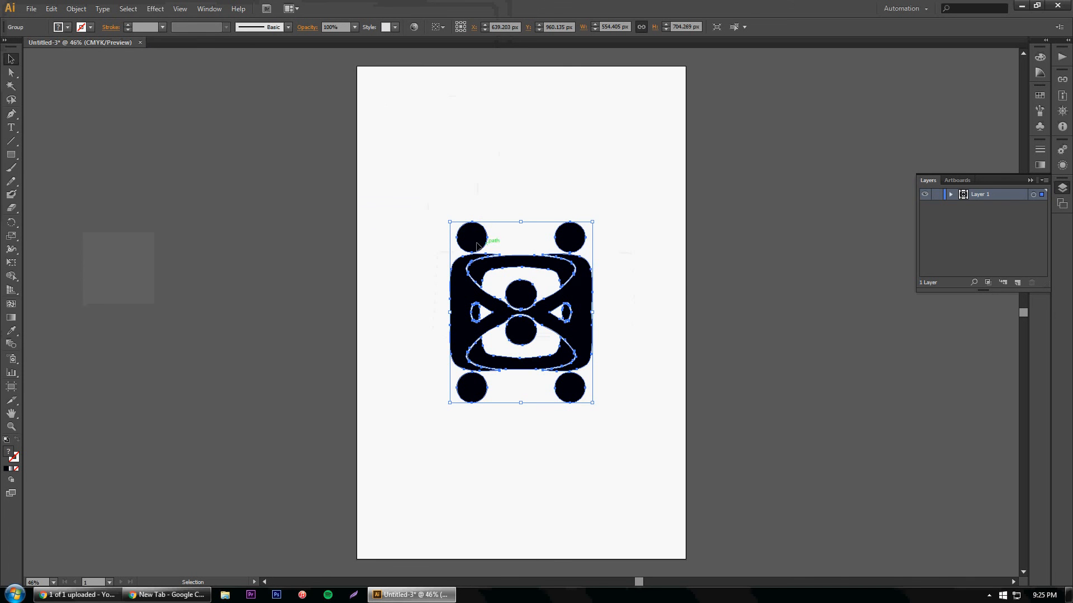
Step: Move the placed symbol to the artboard's upper-left corner and scale it down to about 302 × 384 px
drag(472, 245, 391, 104)
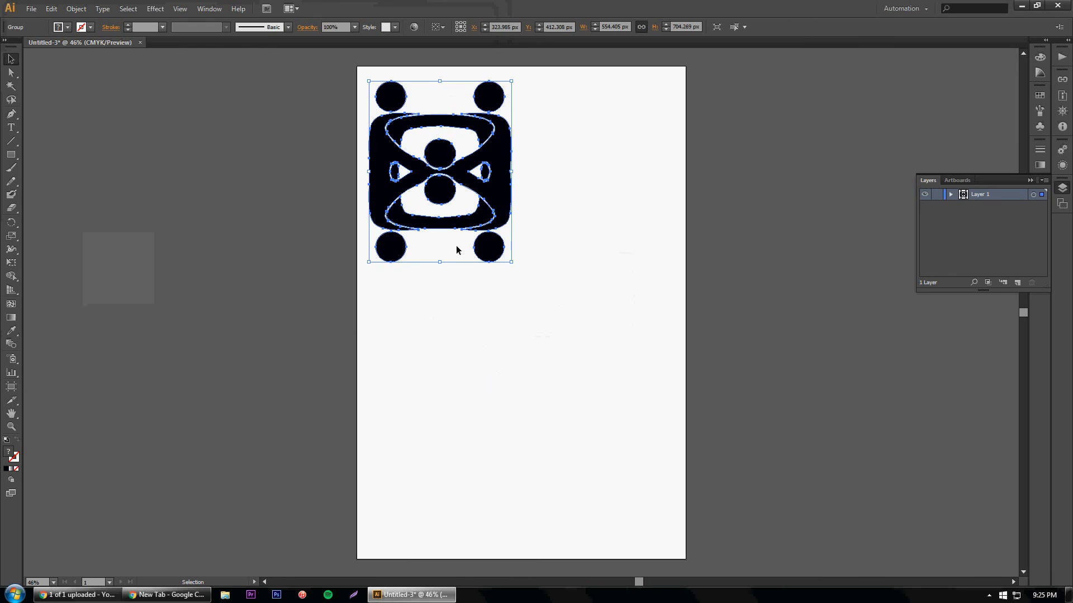
mouse_move(486, 112)
mouse_down()
mouse_move(499, 186)
mouse_move(484, 111)
mouse_up()
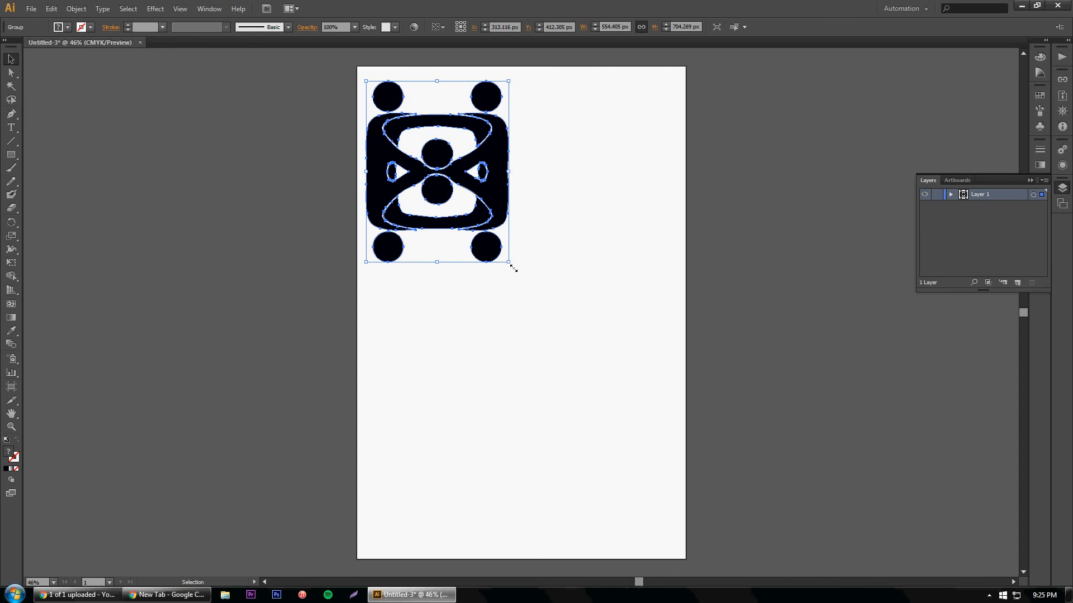
drag(514, 268, 449, 182)
click(475, 224)
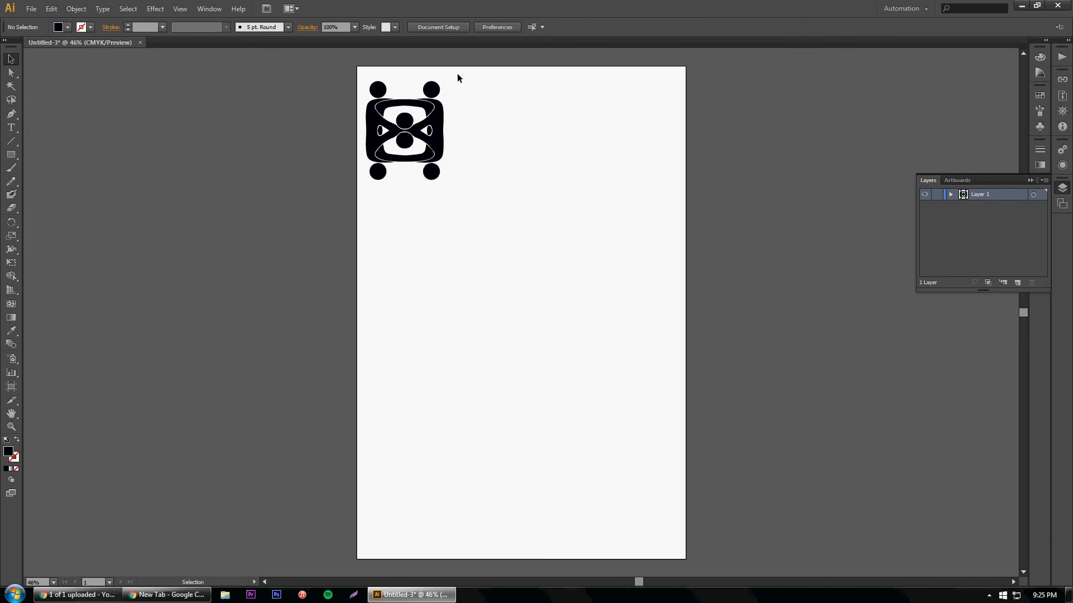
Step: Make a new pattern from the symbol and move the Pattern Options clear of the tiled artwork
drag(456, 79, 357, 197)
click(489, 240)
drag(450, 73, 363, 190)
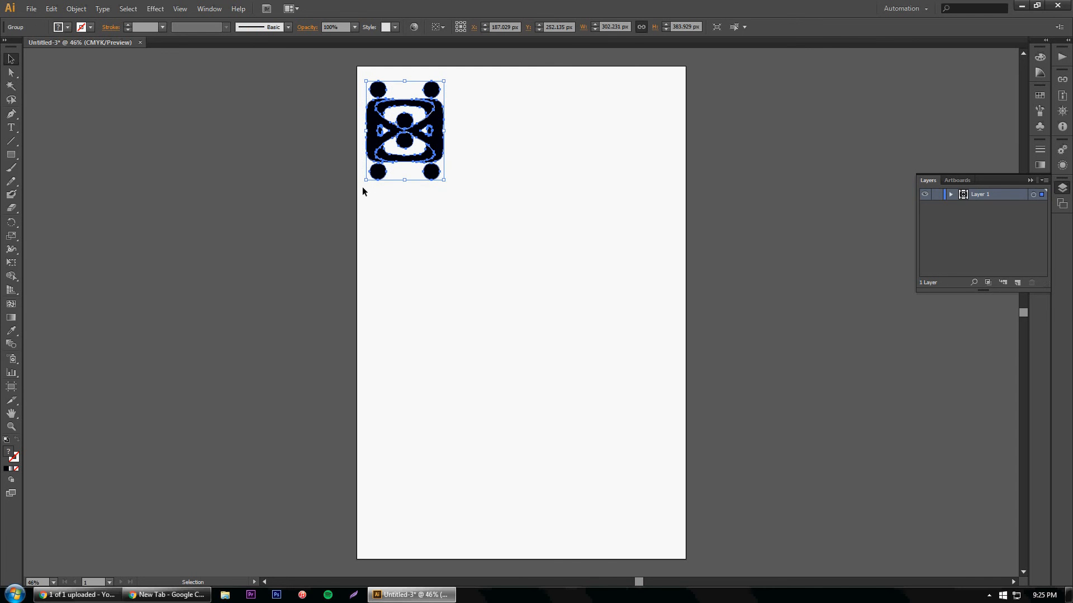
click(128, 9)
mouse_move(87, 14)
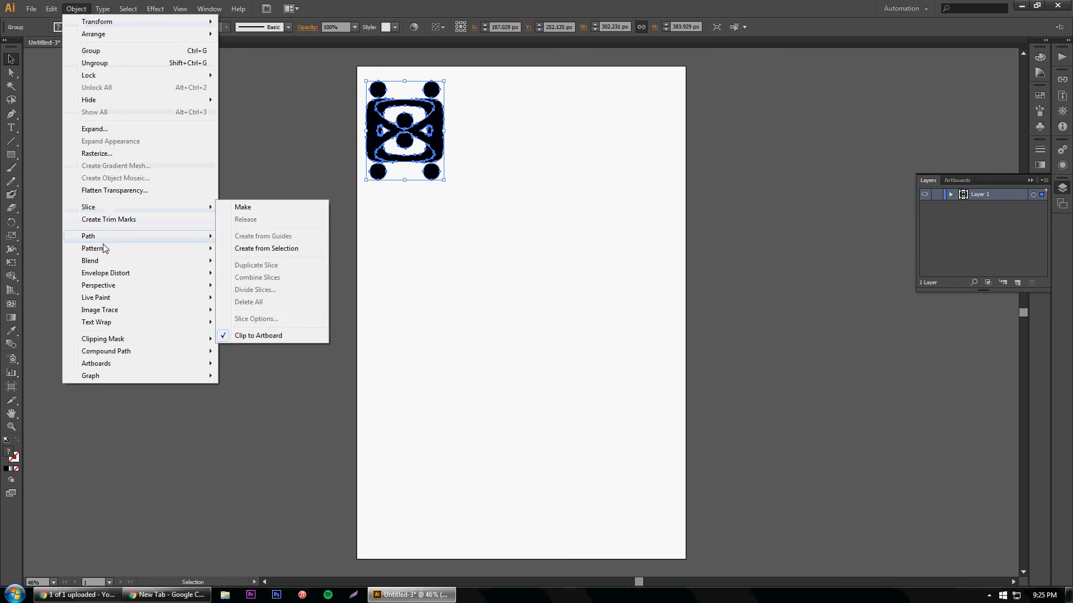
mouse_move(105, 255)
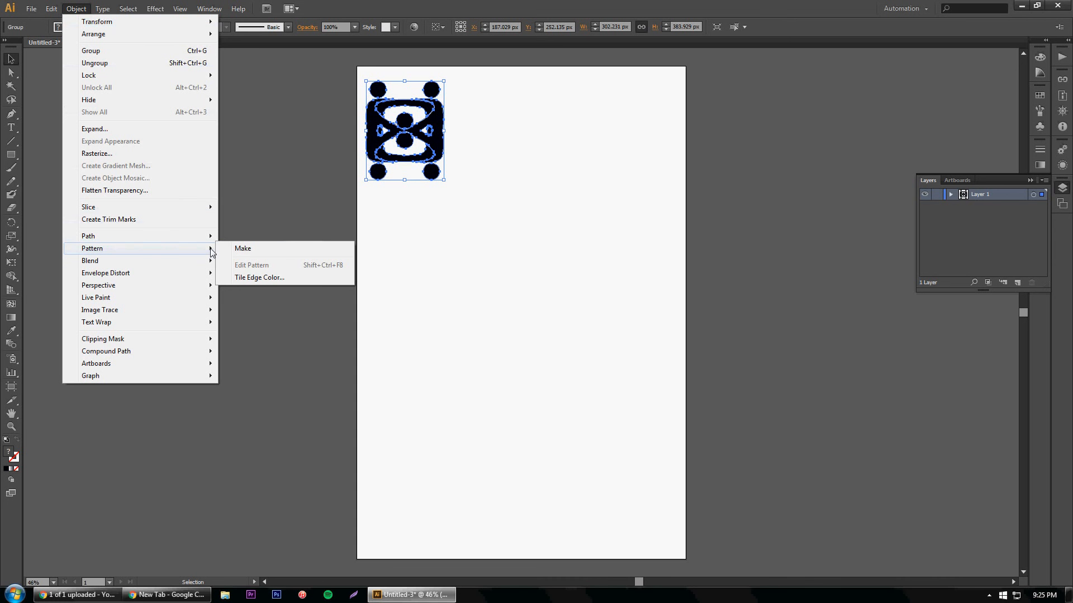
click(239, 251)
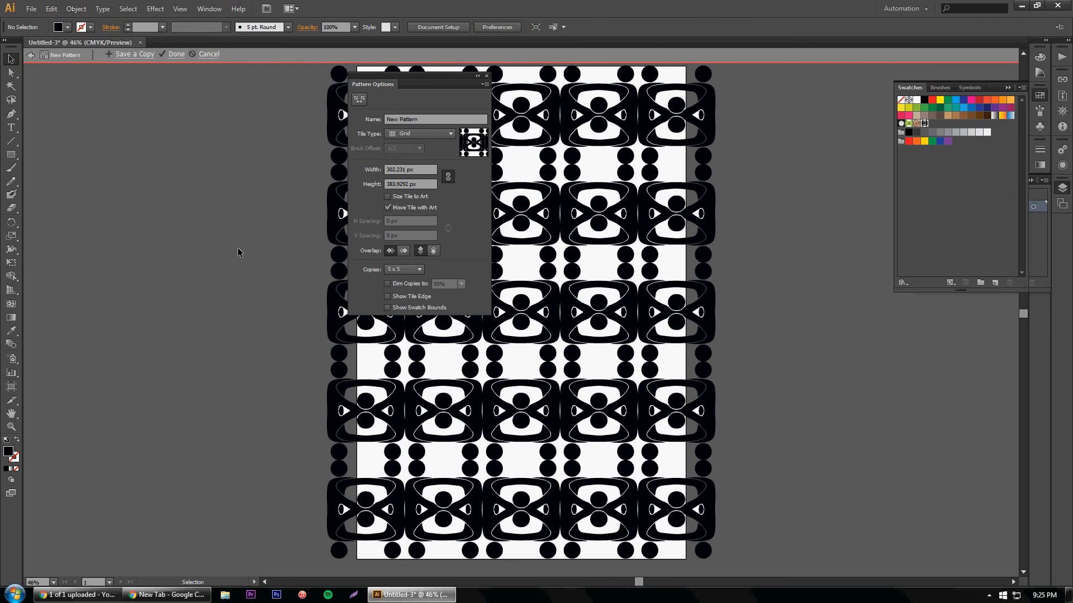
drag(451, 75, 239, 85)
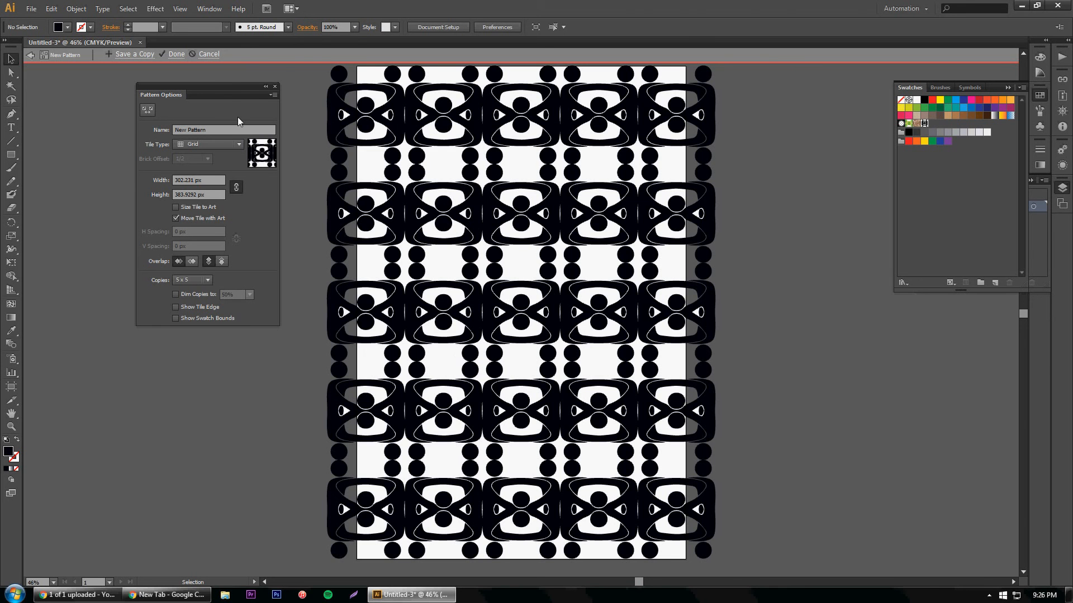
mouse_move(229, 86)
mouse_down()
mouse_move(233, 105)
mouse_move(234, 88)
mouse_up()
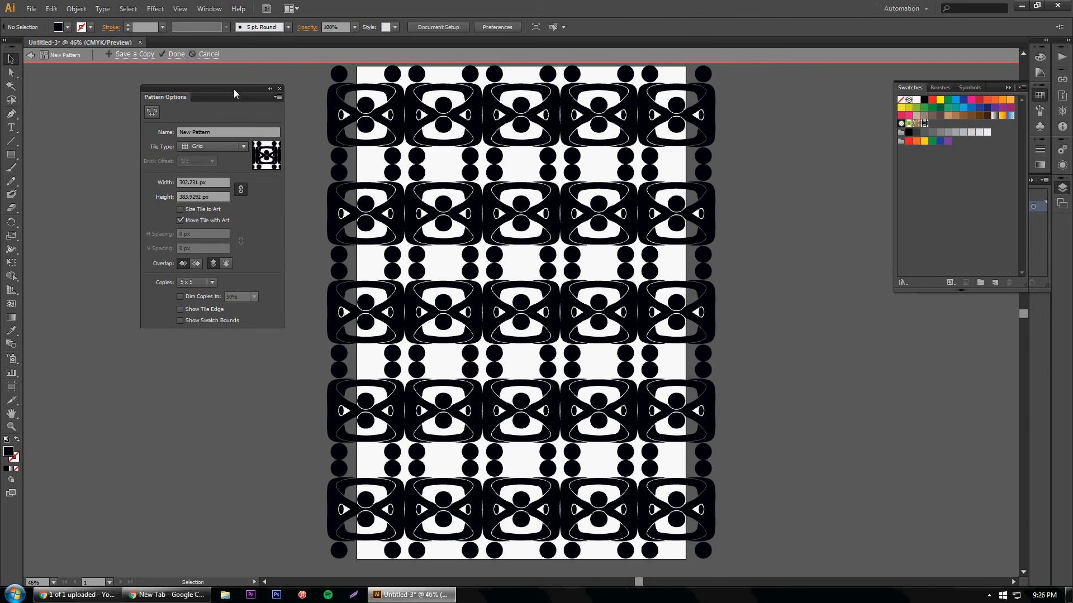
Step: Try the Brick by Row tile type on the pattern with a brick offset of 3/4
click(243, 147)
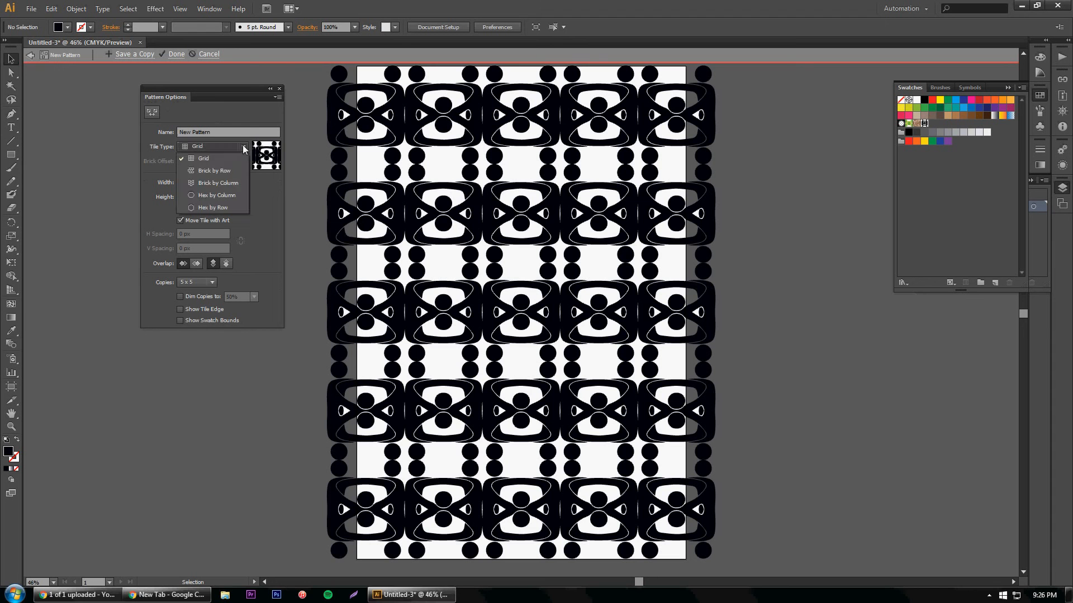
click(216, 170)
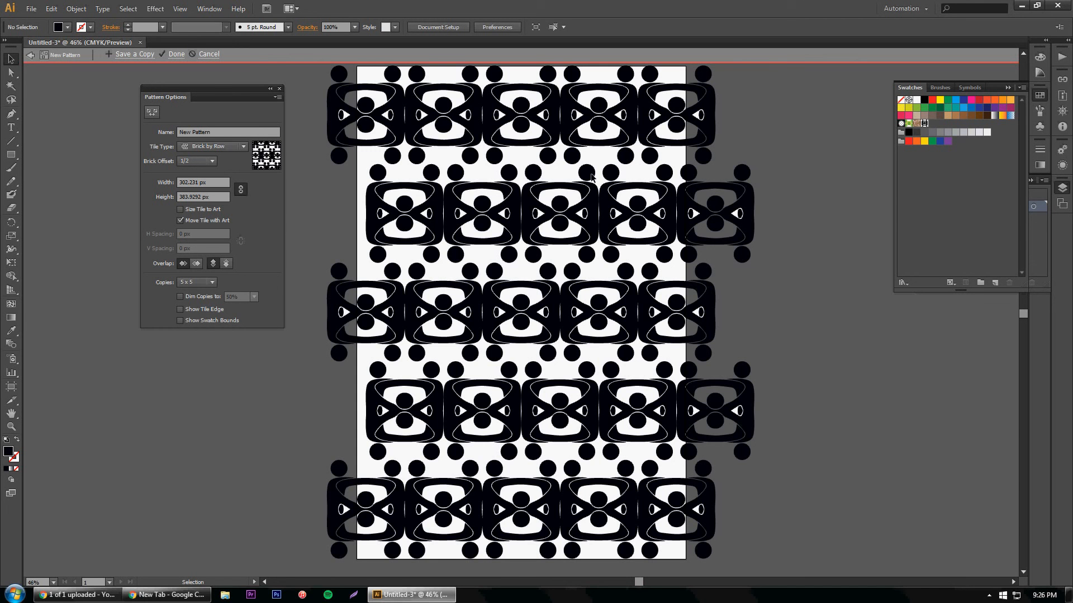
click(213, 161)
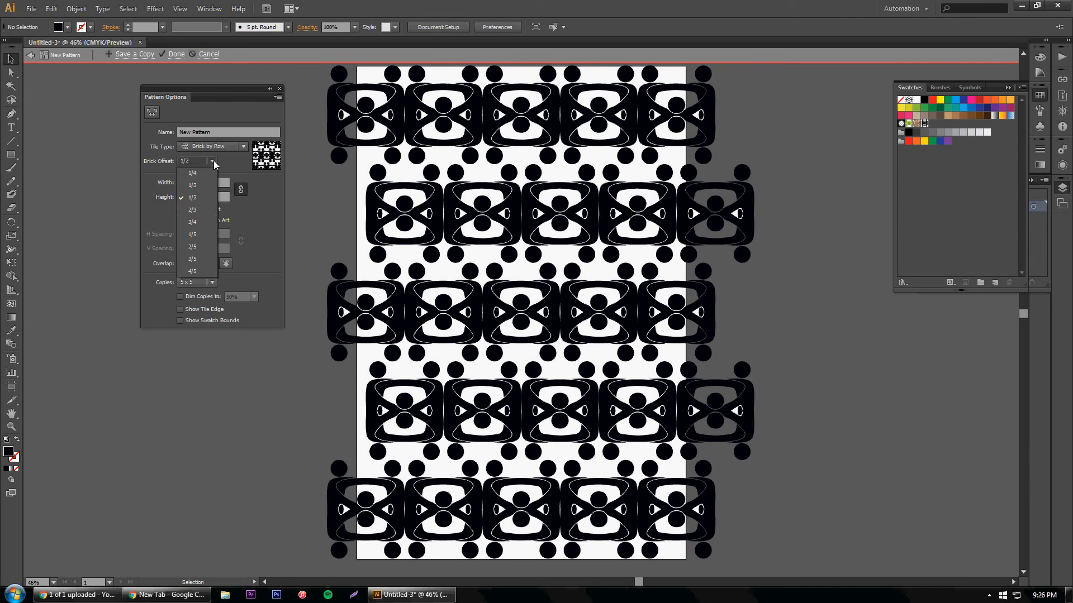
click(197, 223)
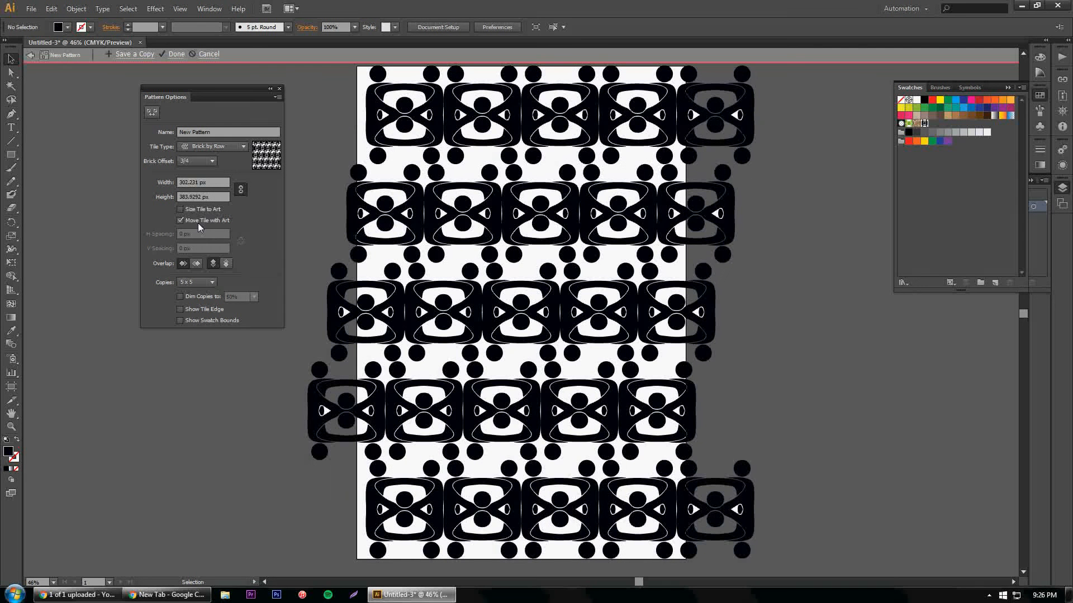
Step: Try a brick offset of 3/5 on the row layout and return it to 1/2
click(207, 160)
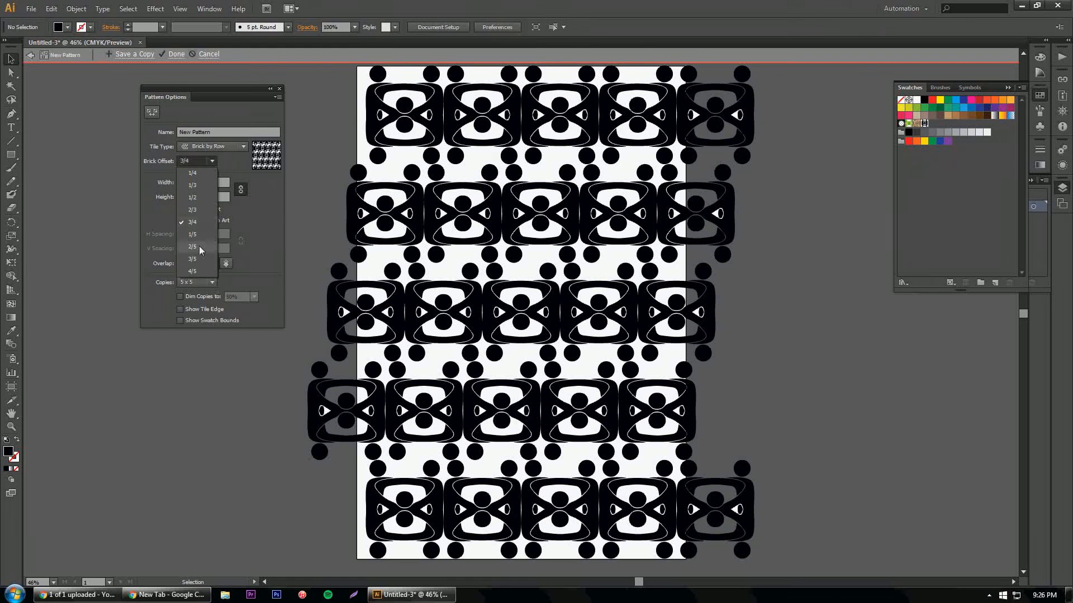
click(199, 261)
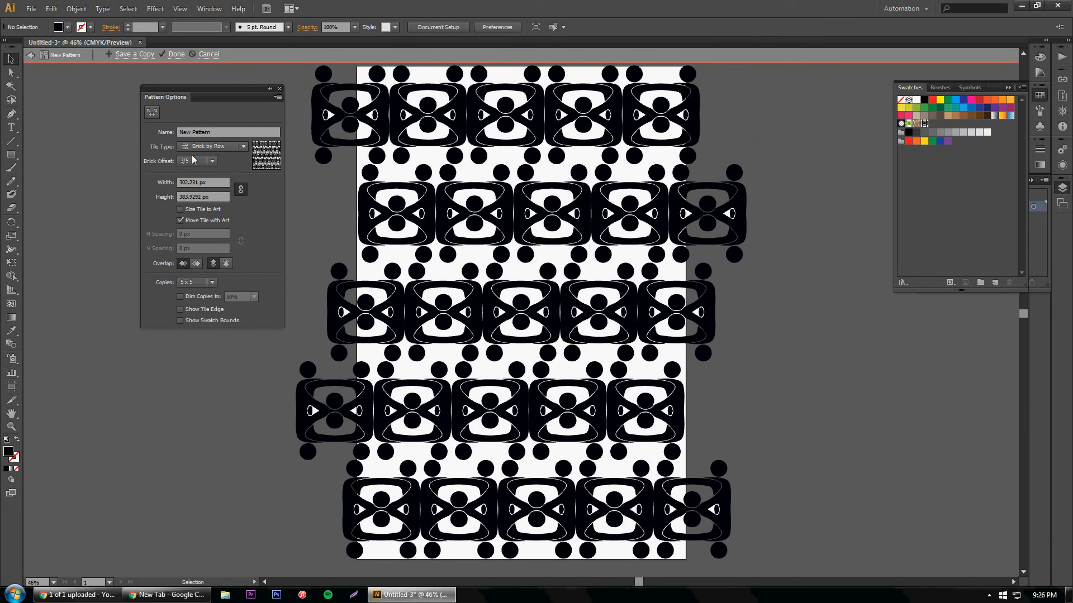
click(213, 162)
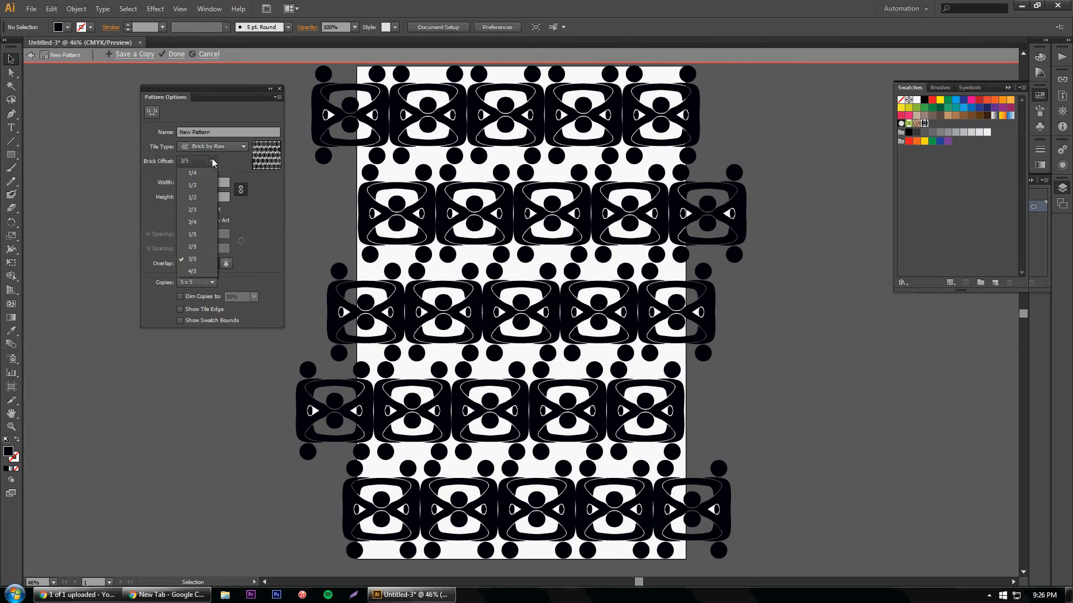
click(199, 198)
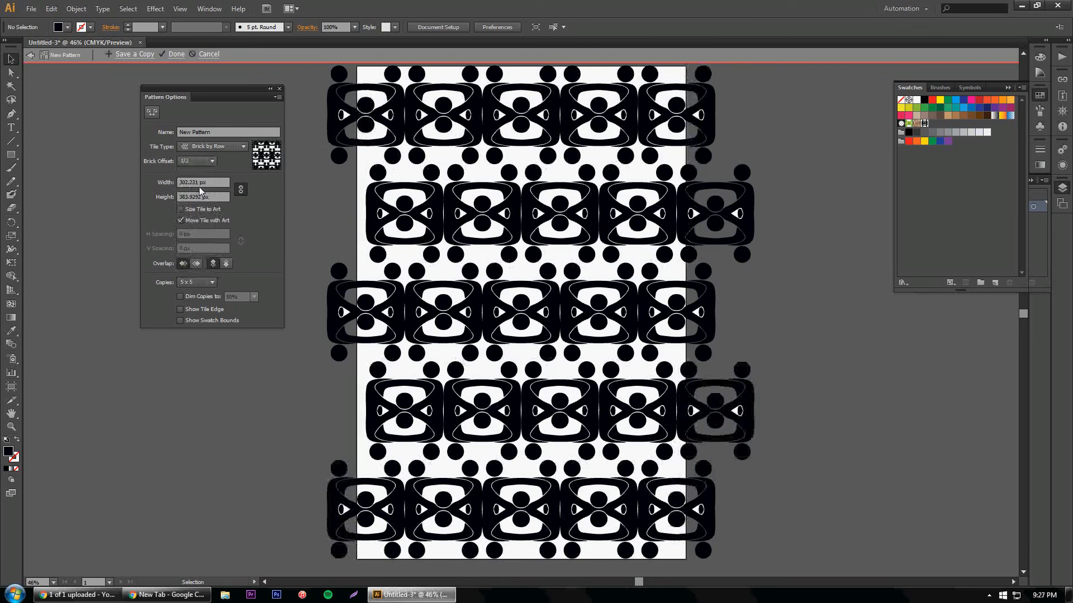
Step: Try the Brick by Column tile type with a brick offset of 2/5
click(229, 146)
click(230, 184)
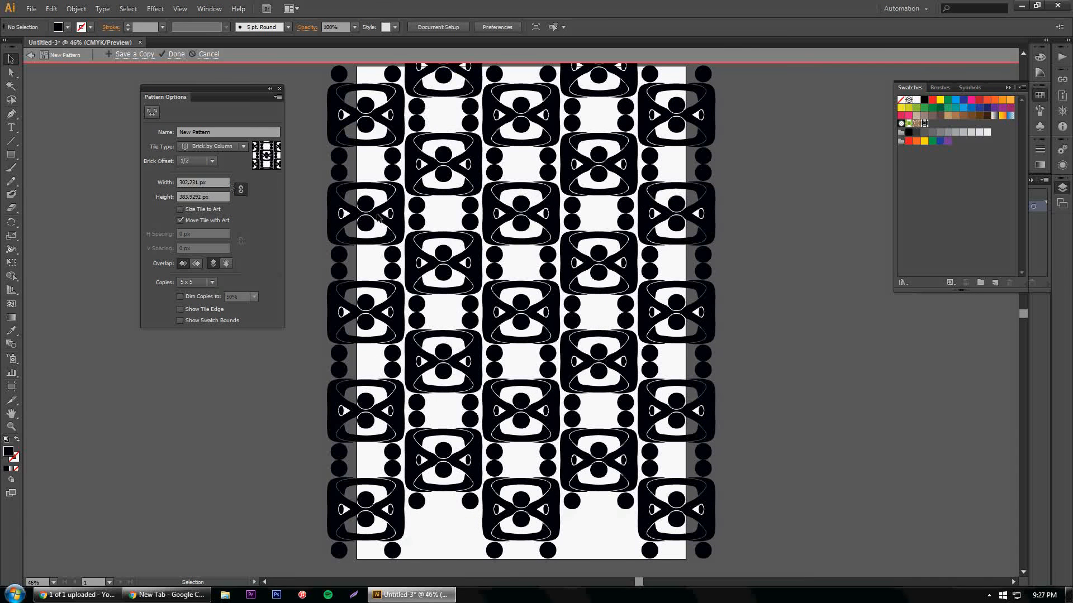
click(210, 162)
click(196, 245)
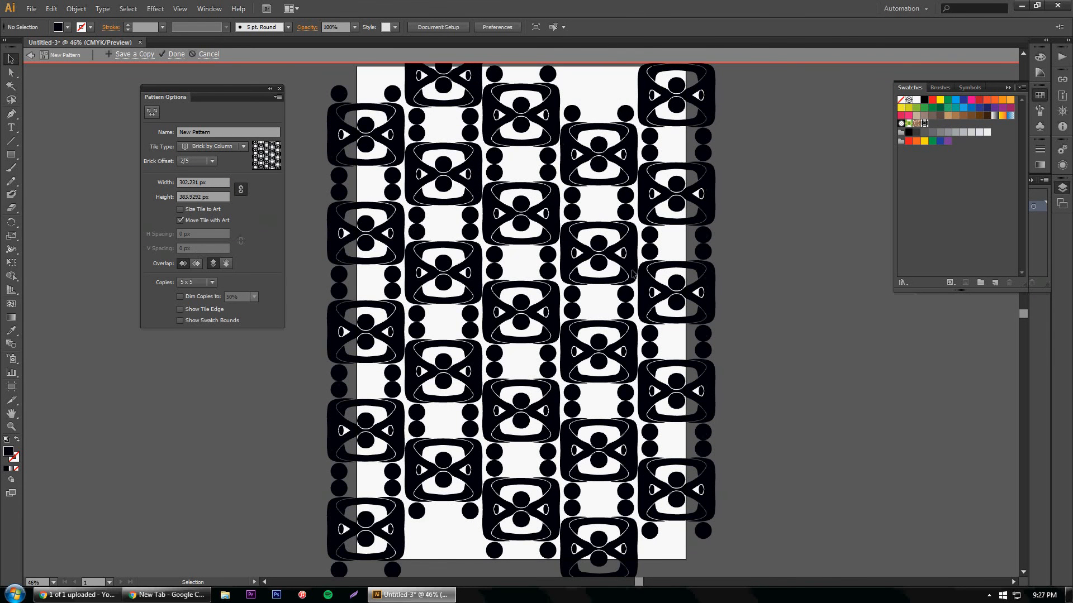
Step: Change the tile type to Hex by Column and enable Size Tile to Art with 10 px horizontal spacing
click(244, 147)
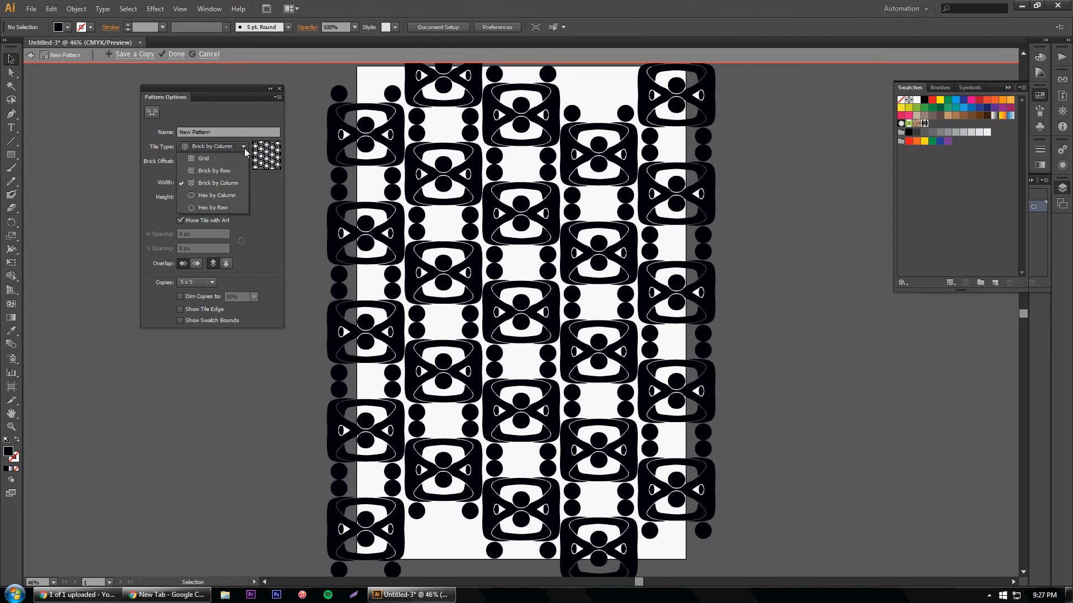
click(231, 195)
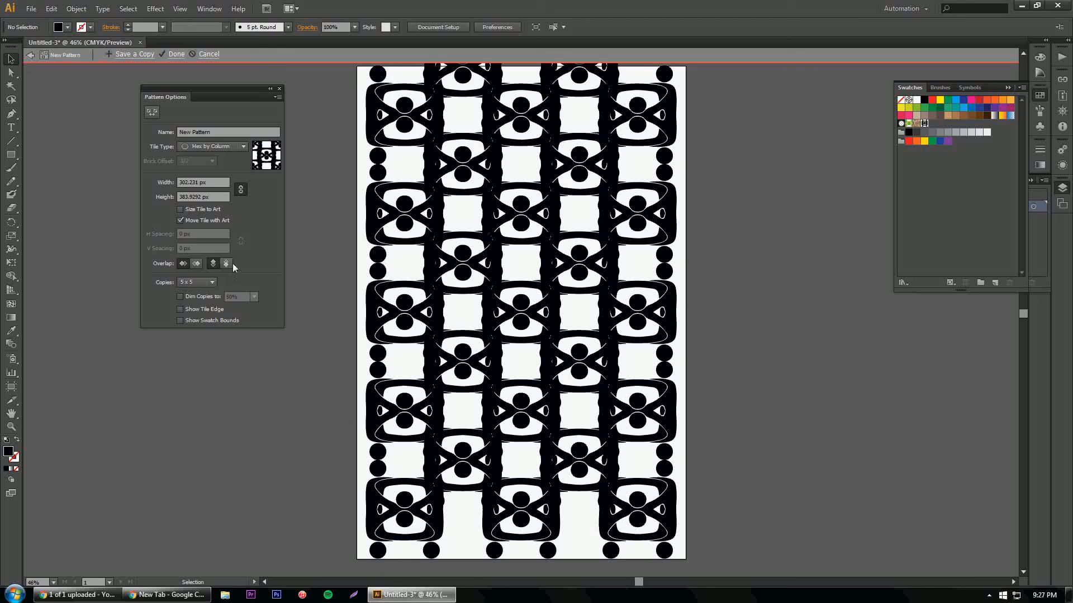
click(180, 210)
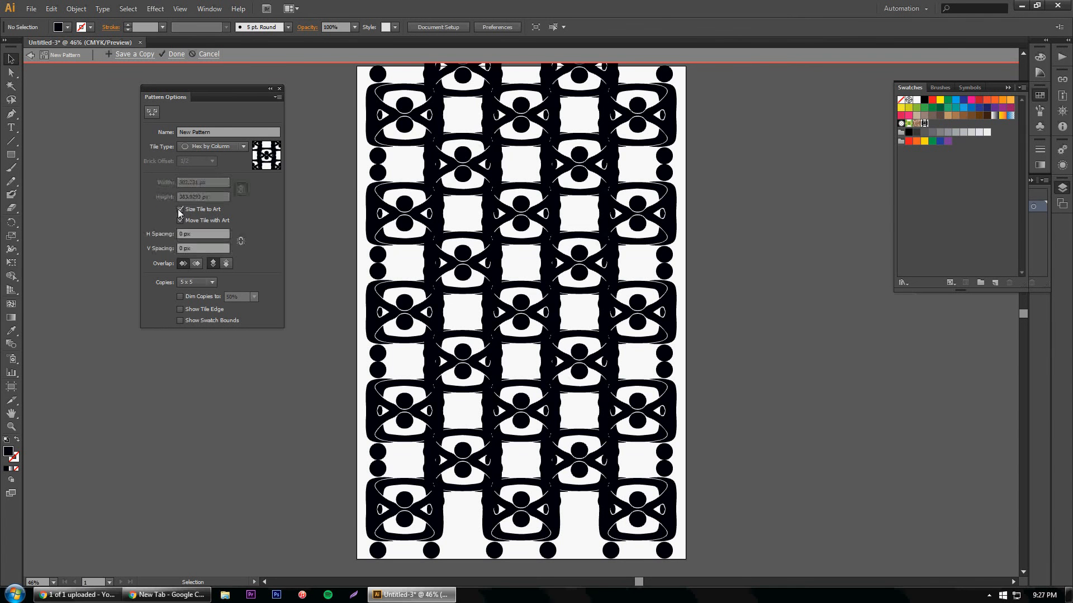
click(188, 234)
key(Return)
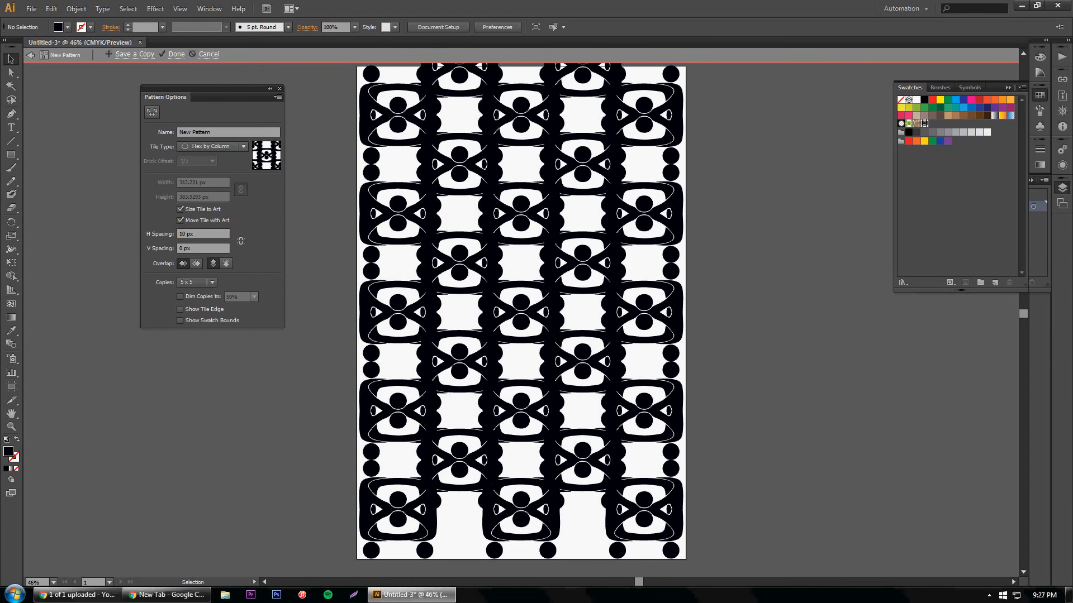
Step: Set both the horizontal and vertical spacing of the Hex by Column tiles to 40 px
click(187, 234)
key(BackSpace)
text(4)
click(228, 239)
key(Return)
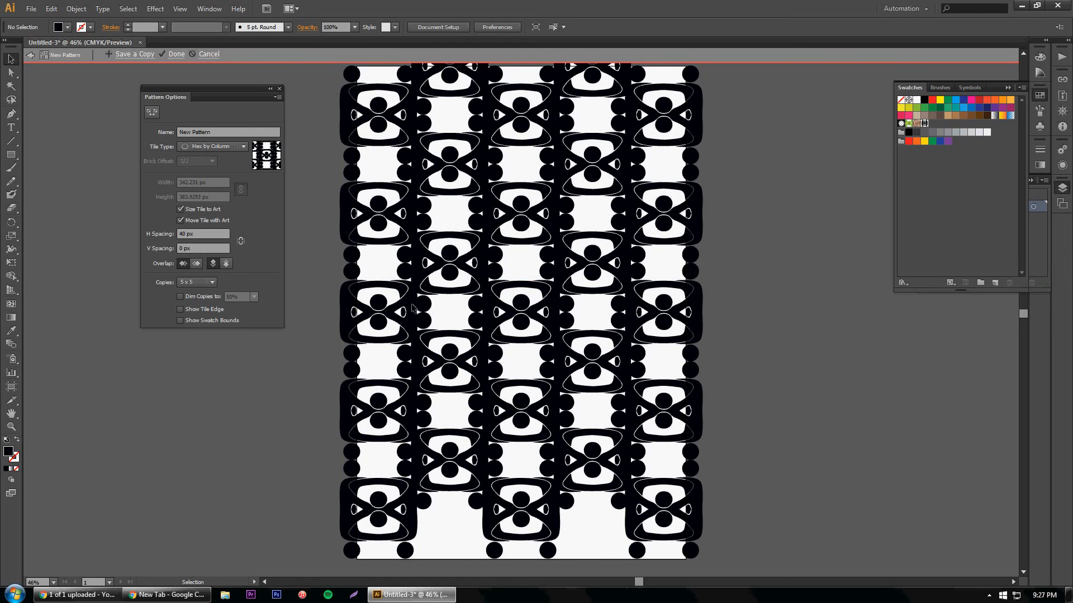
click(177, 251)
text(40)
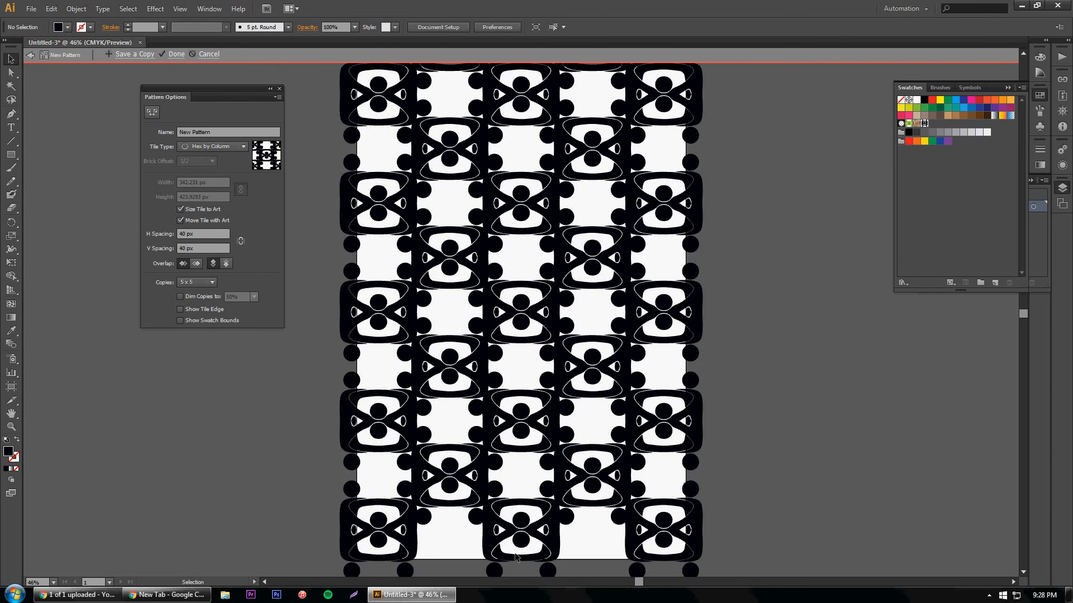
Step: Try the Hex by Row tile type and reset the spacing by turning Size Tile to Art off and on again
click(227, 149)
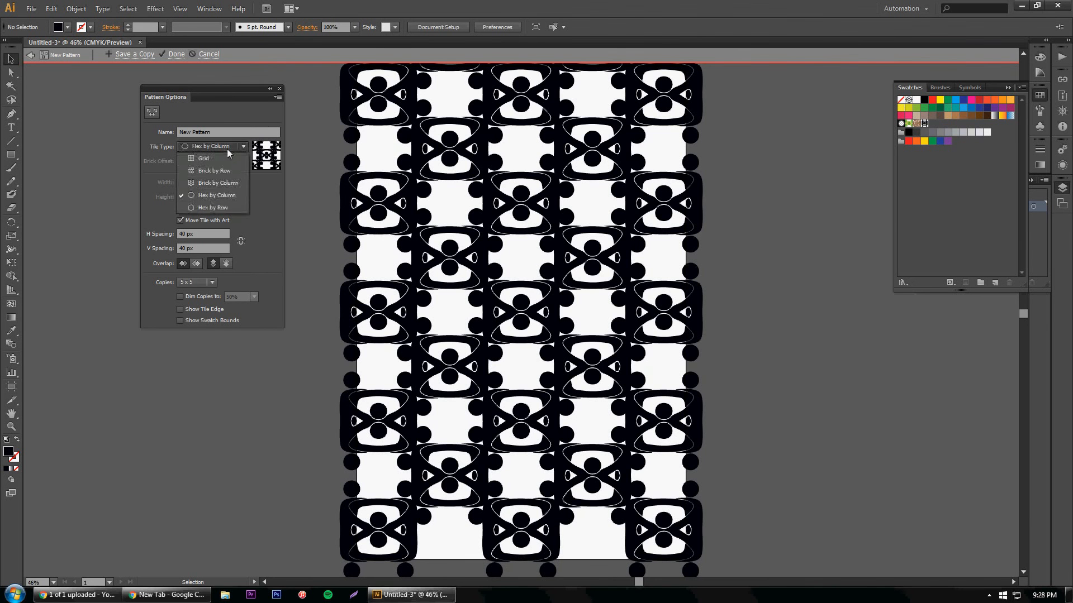
click(218, 206)
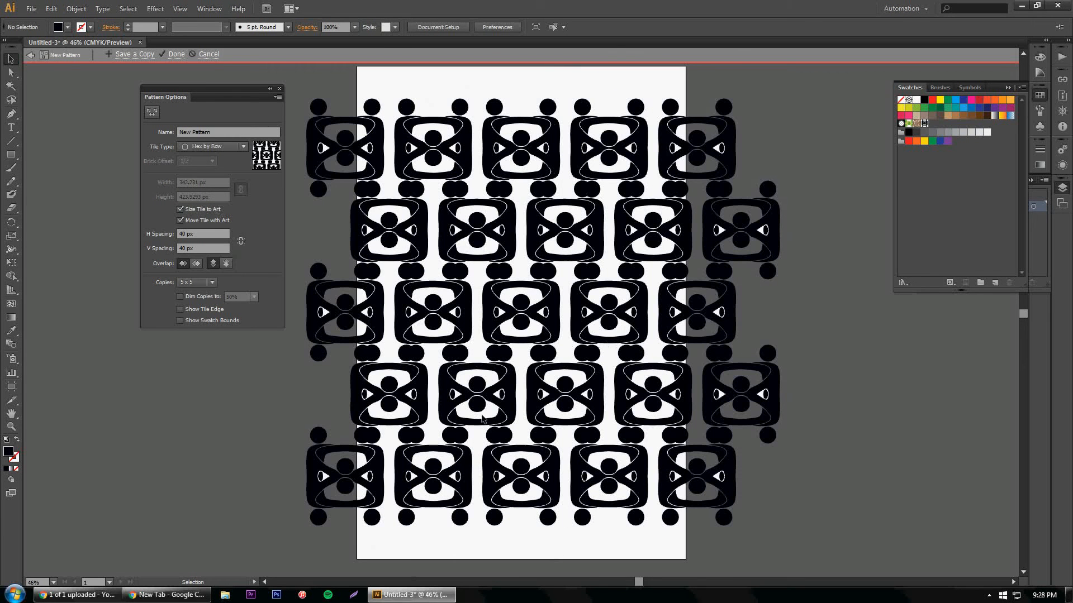
click(179, 210)
click(179, 210)
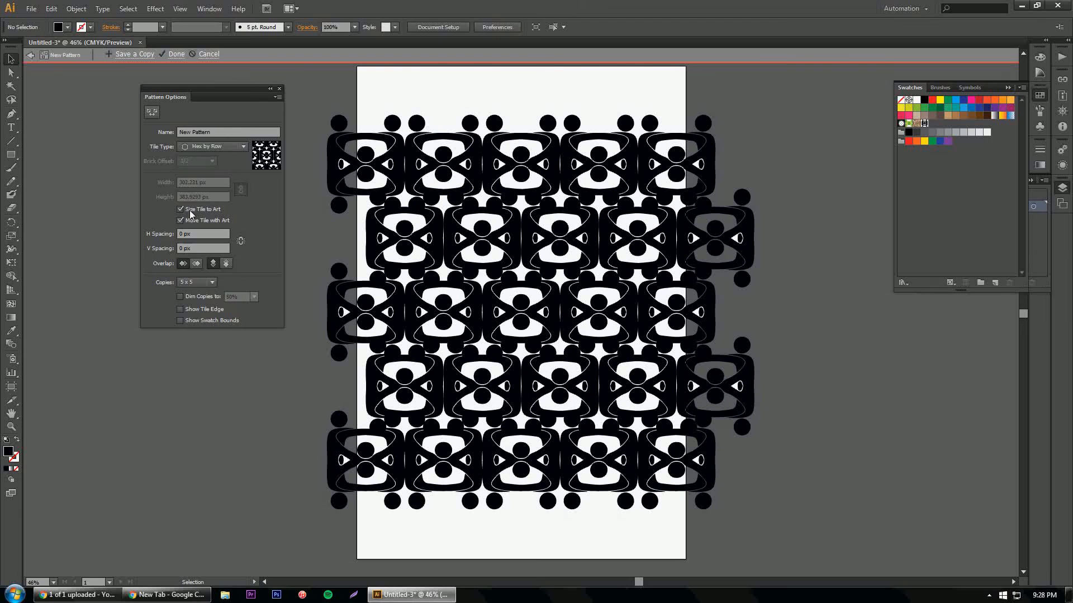
Step: Try the Grid tile type with 50 px horizontal spacing
click(211, 144)
click(214, 161)
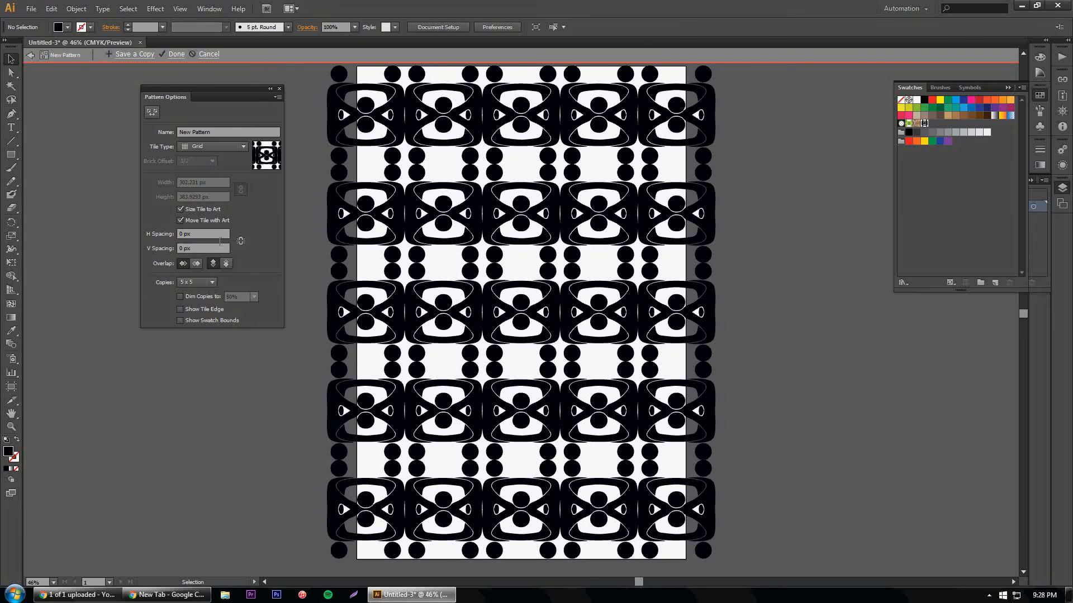
click(186, 239)
text(5)
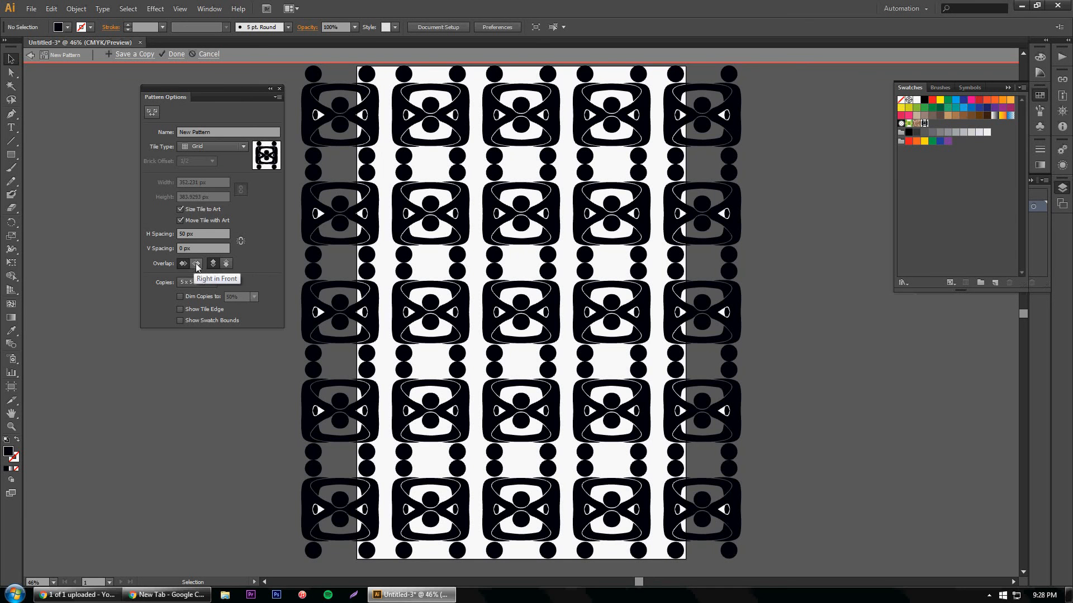
Step: Switch the tile type to Hex by Column and set the horizontal spacing to 30 px
click(215, 148)
click(213, 192)
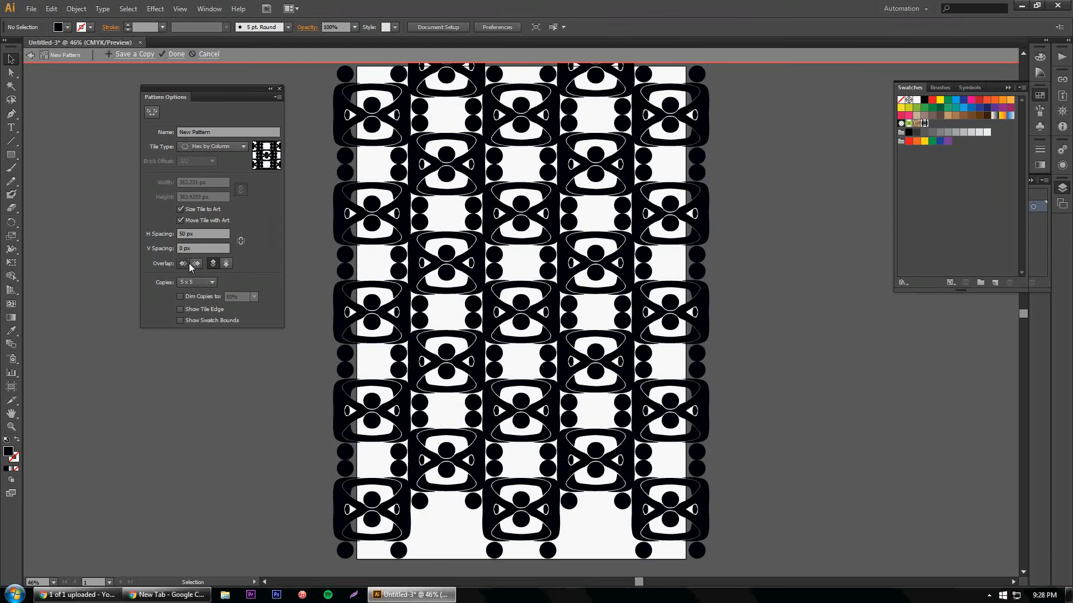
double_click(188, 238)
text(3)
key(Return)
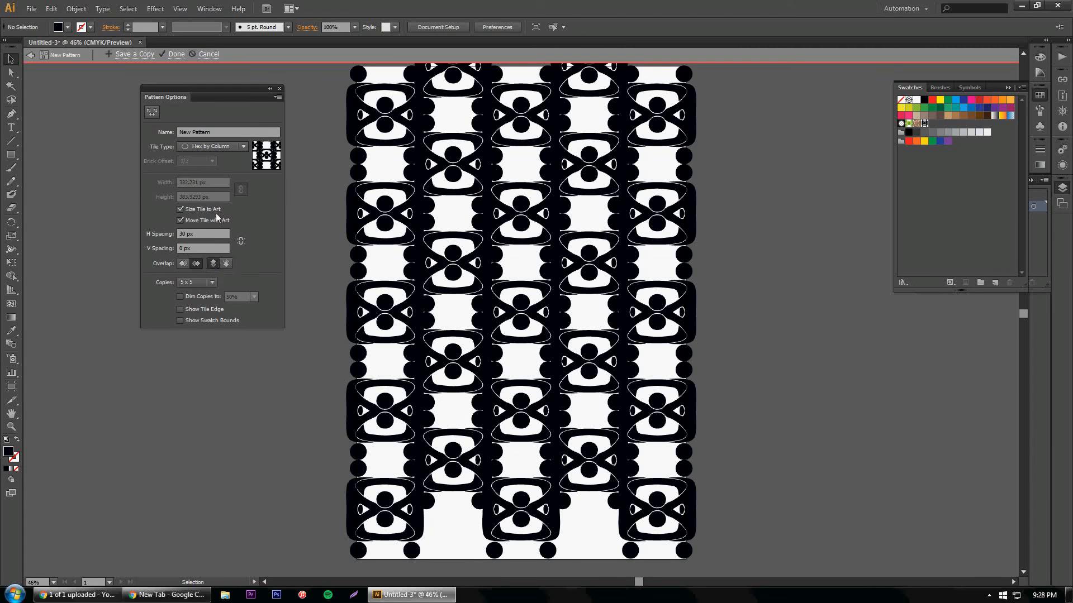
Step: Try the Grid tile type, switch to Brick by Row and set the horizontal spacing to -30 px
click(239, 148)
click(224, 163)
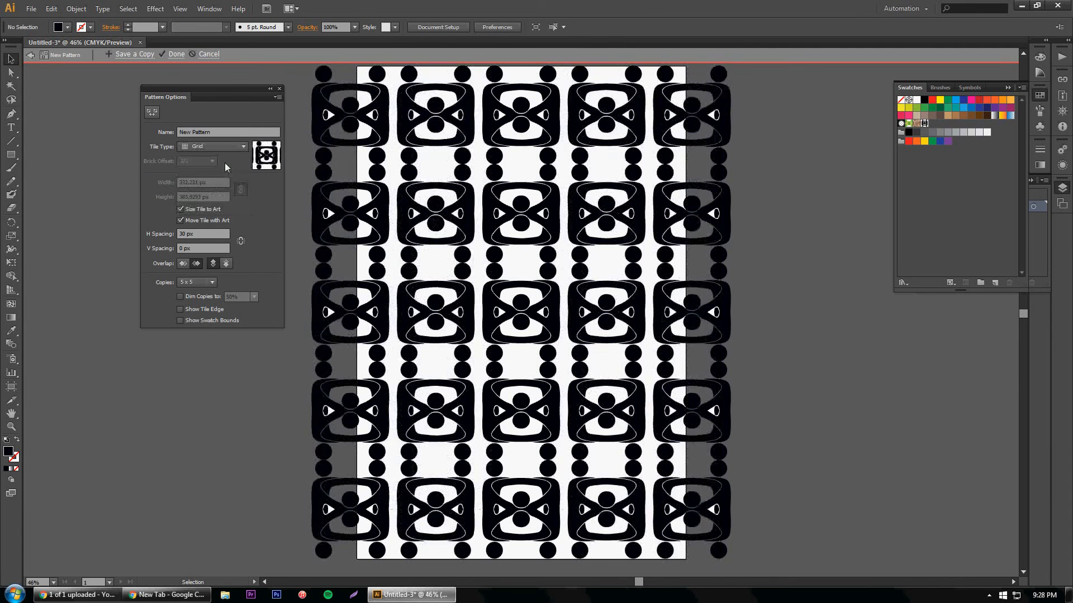
click(237, 143)
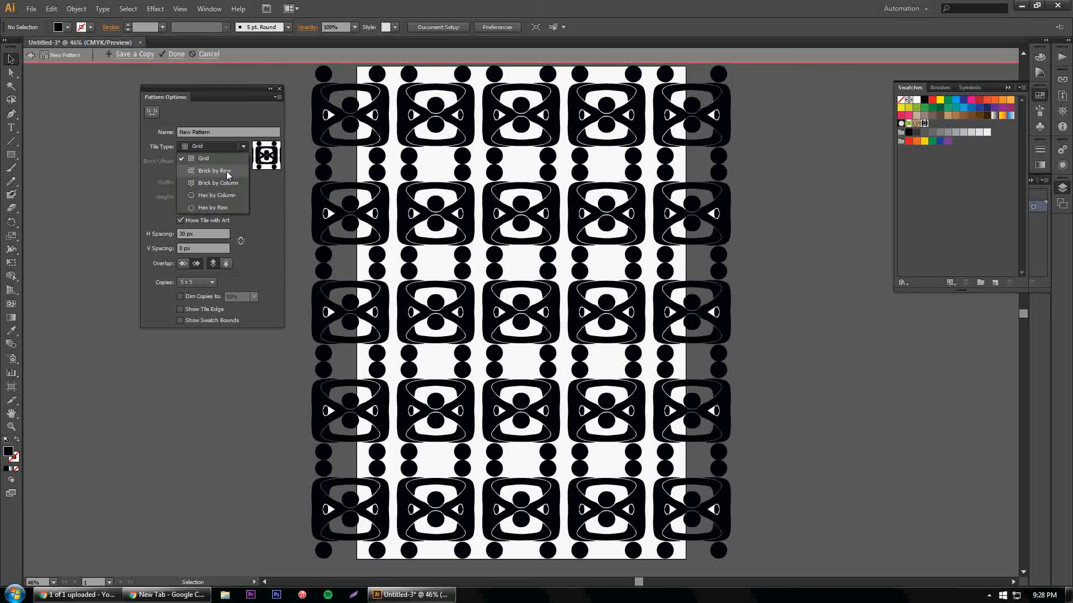
click(227, 171)
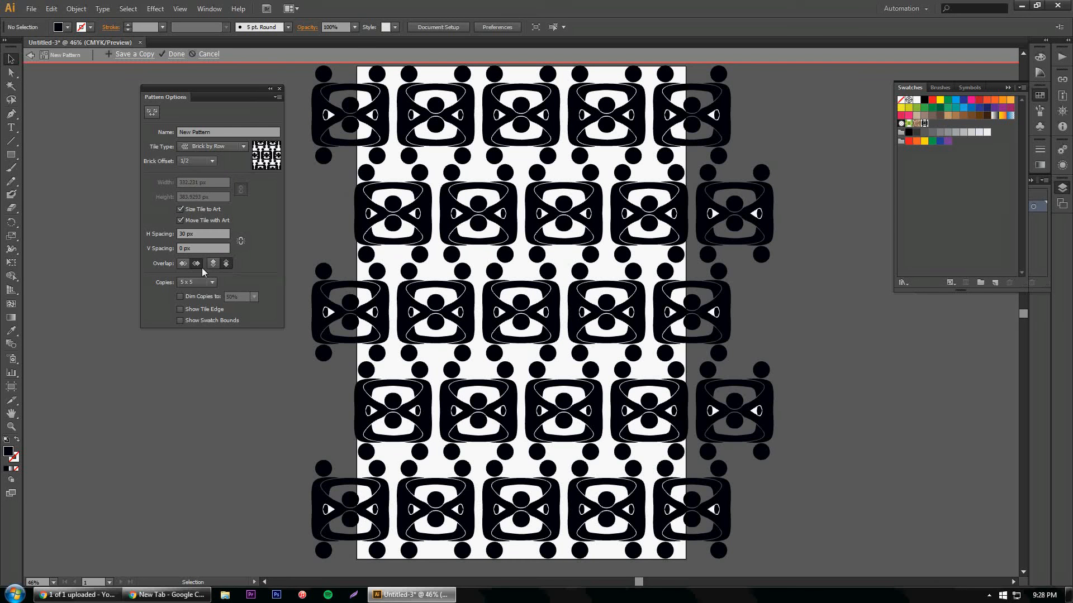
click(188, 239)
text(-30)
key(Return)
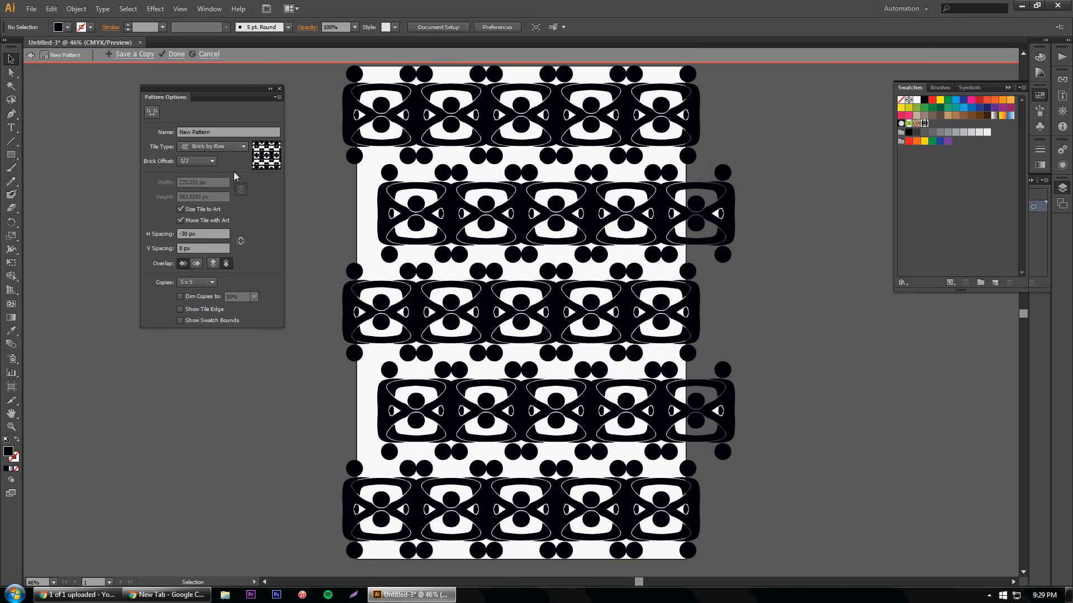
Step: Save a copy of the current pattern under the name brick_row_12_h-30
click(147, 56)
drag(580, 168, 340, 124)
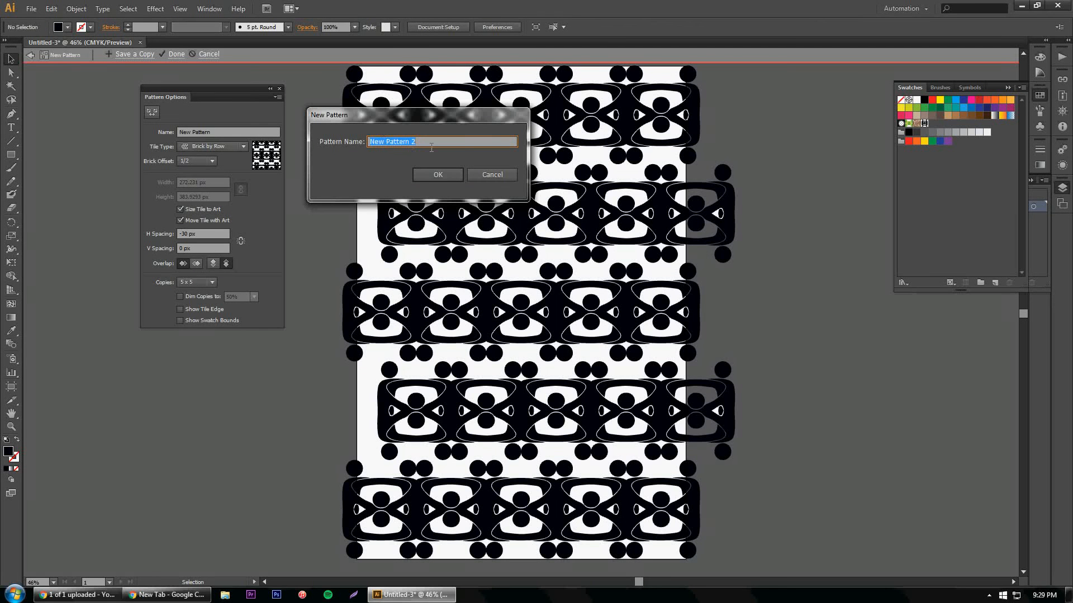
text(brick_row)
text(-30)
click(438, 174)
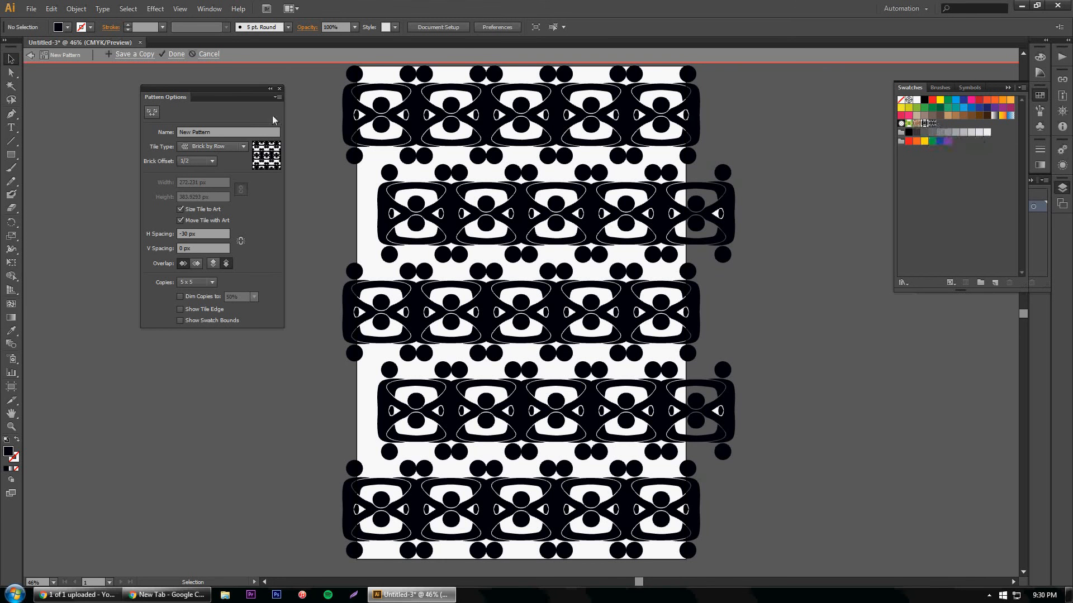
Step: Change the tile type to Hex by Column and save a copy of this pattern as another swatch
click(231, 144)
click(214, 195)
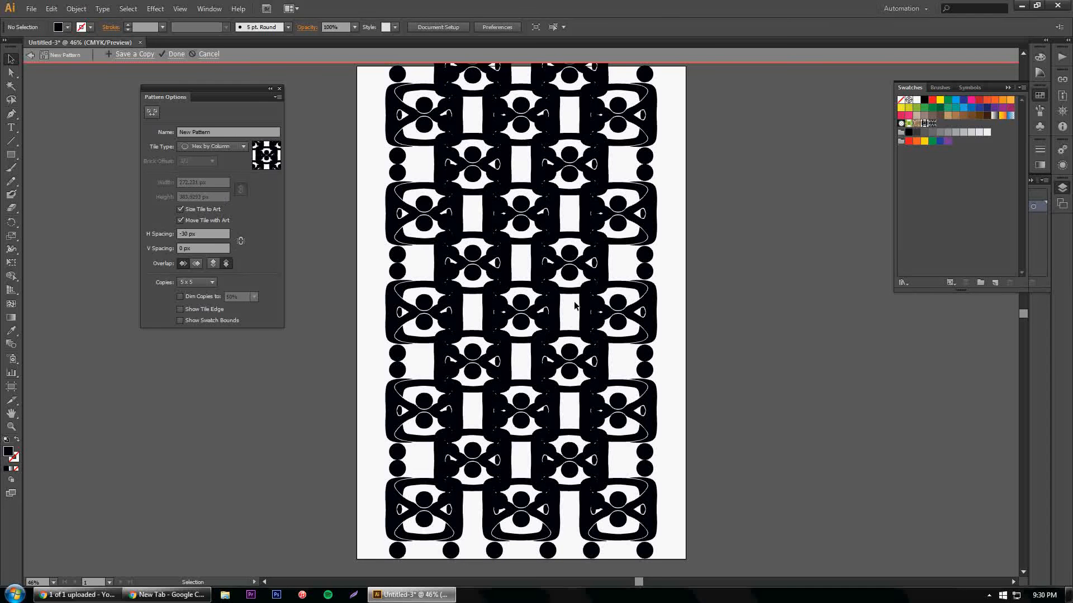
click(143, 56)
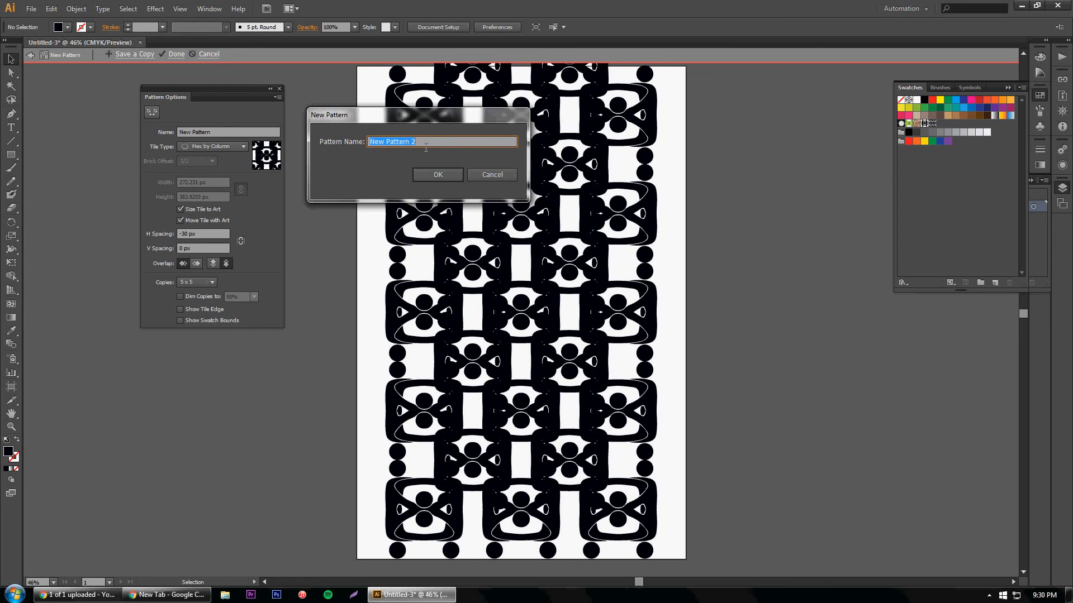
click(435, 175)
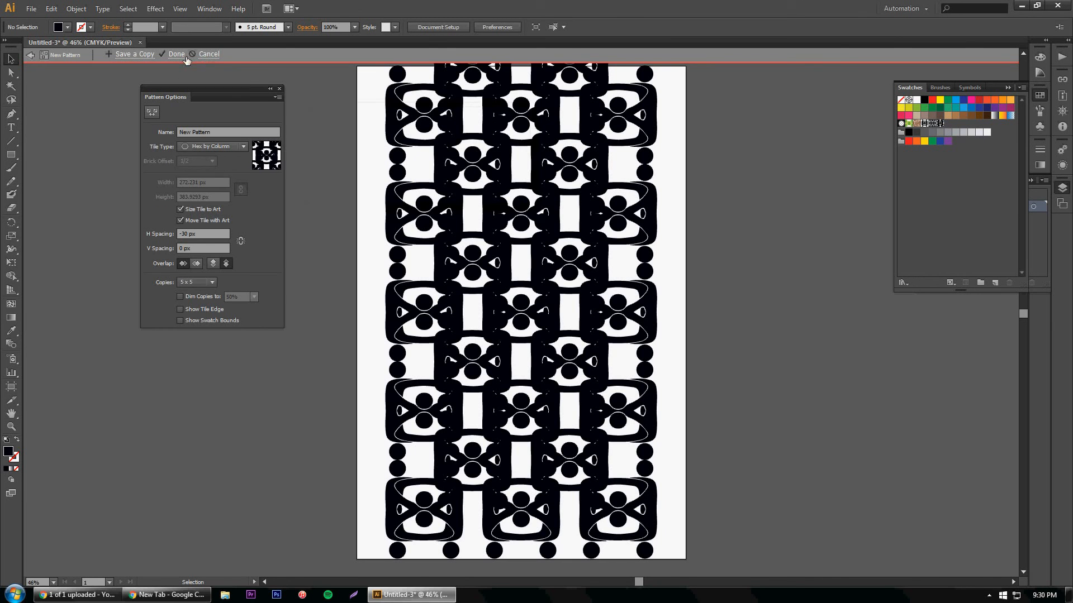
Step: Cancel pattern editing and delete the original symbol from the artboard
click(208, 54)
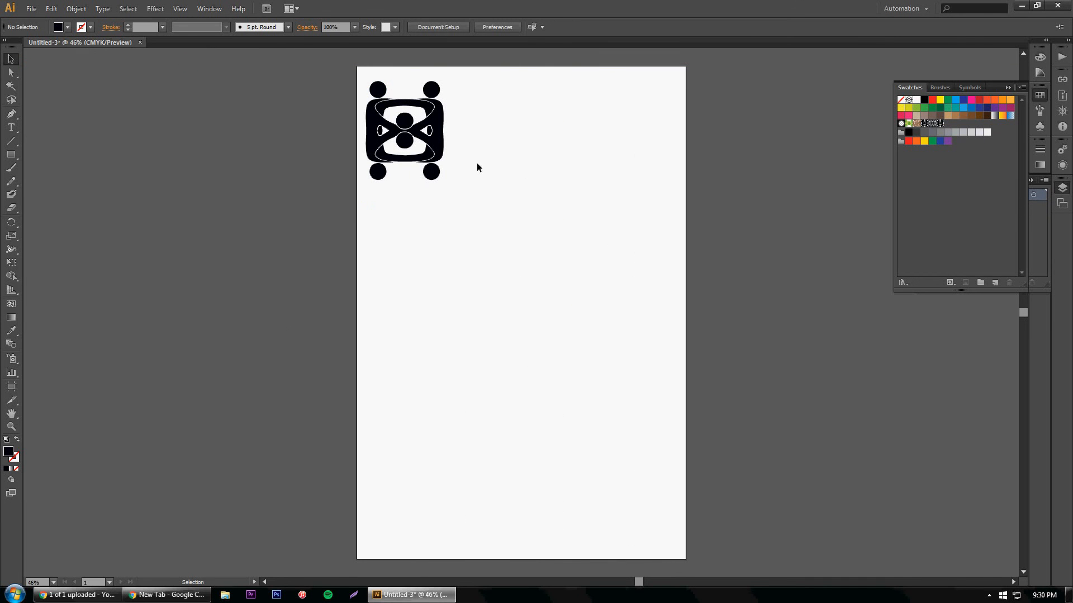
drag(469, 79, 357, 196)
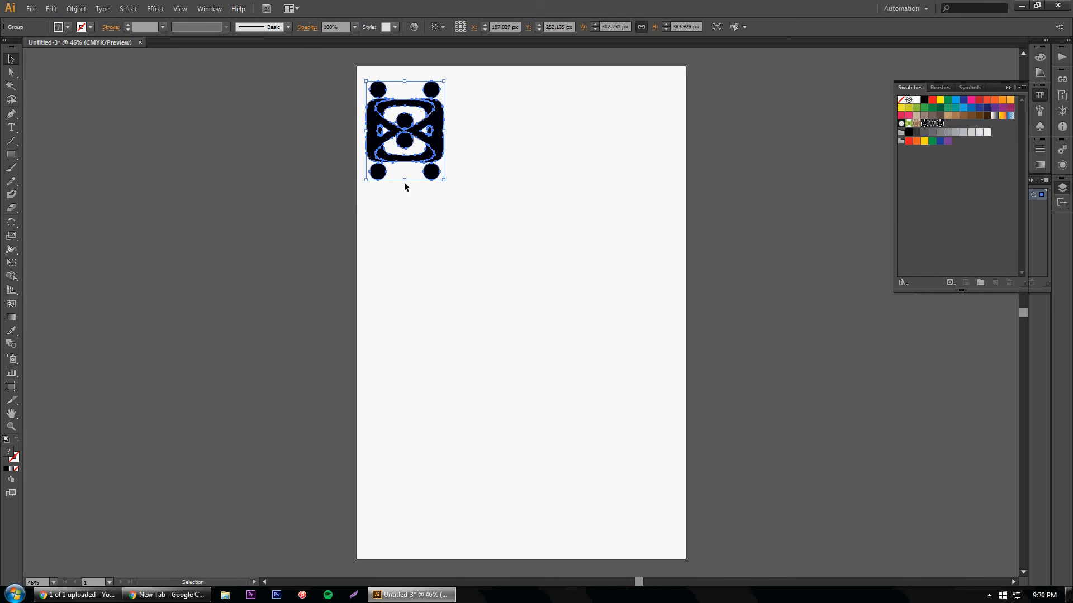
key(Delete)
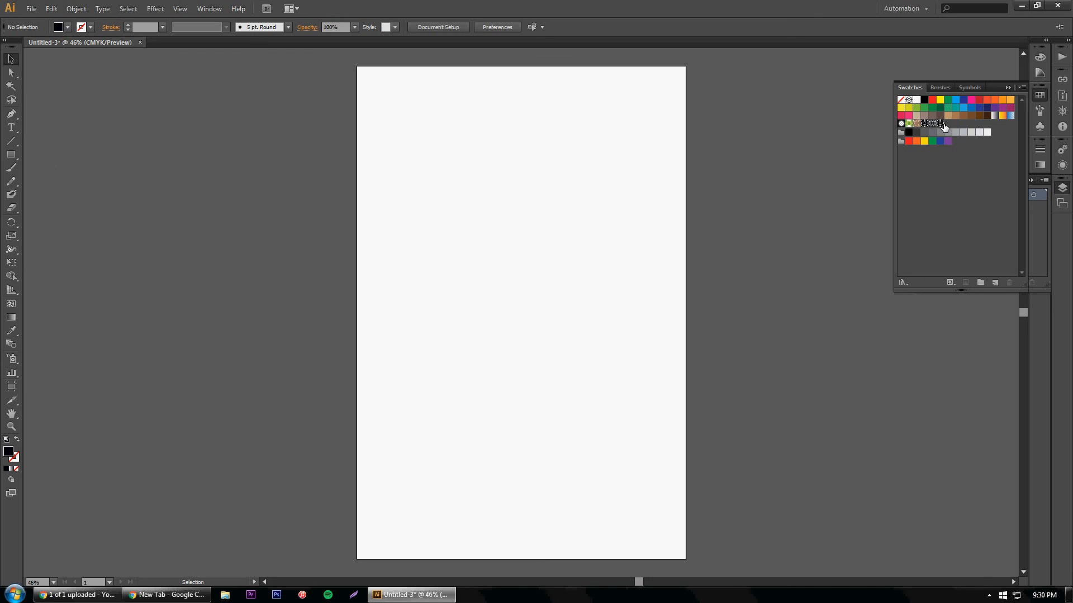
Step: Draw a rectangle about 1343 by 1967 px covering the artboard and fill it with the saved Hex by Column pattern
click(11, 155)
drag(345, 59, 695, 570)
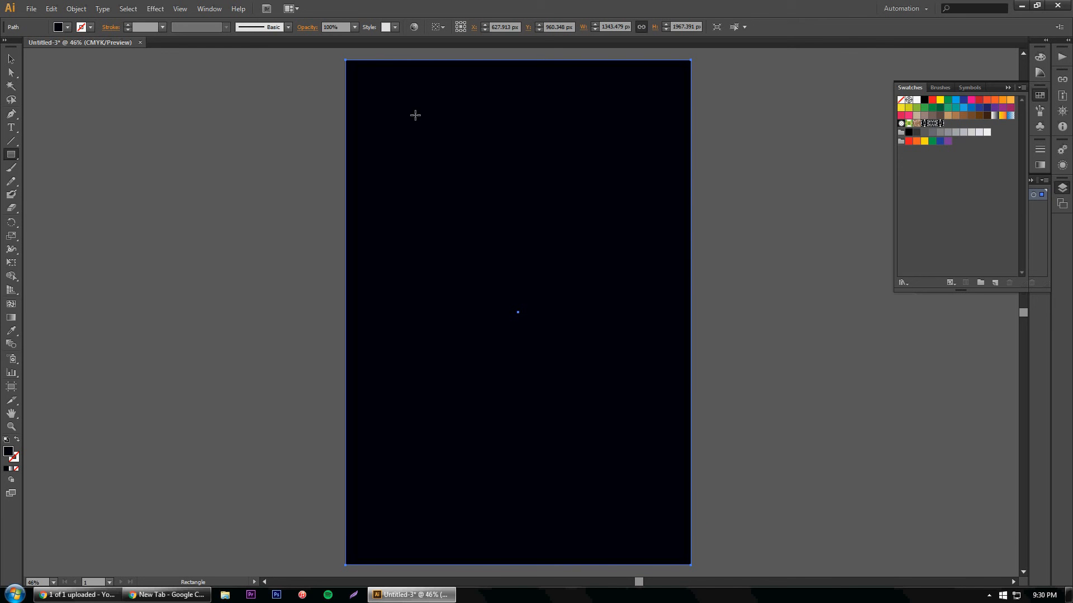
click(941, 123)
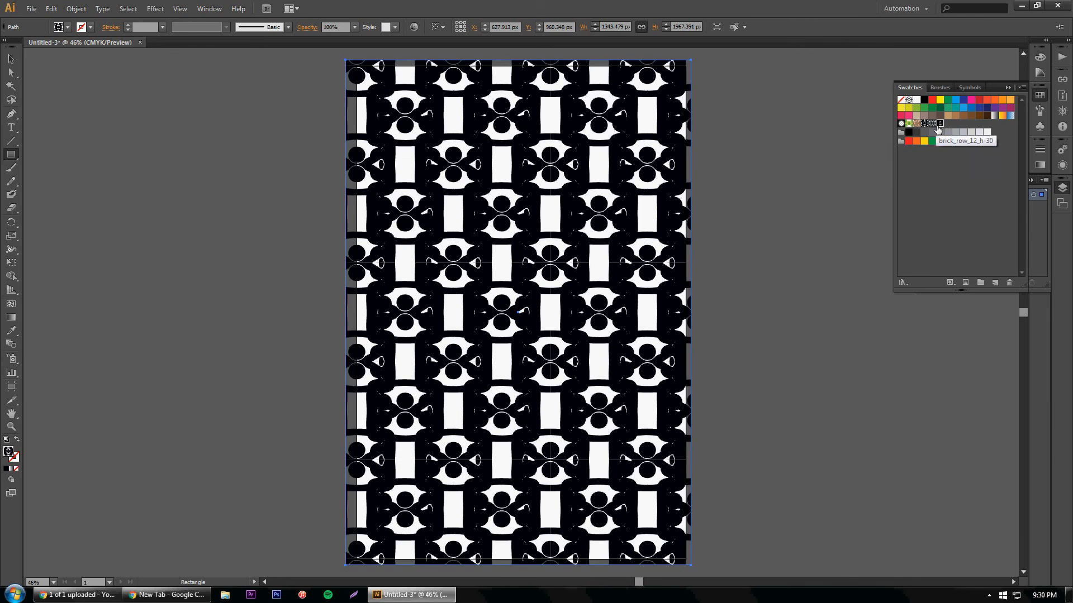
Step: Compare the two saved patterns as the rectangle's fill, ending with brick_row_12_h-30 applied
click(935, 124)
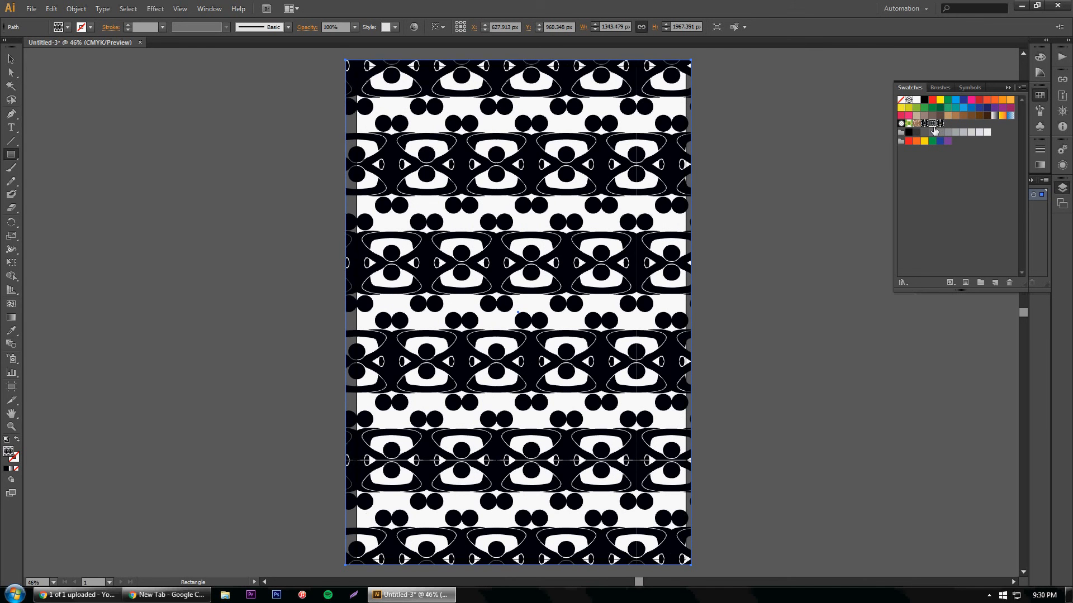
click(927, 124)
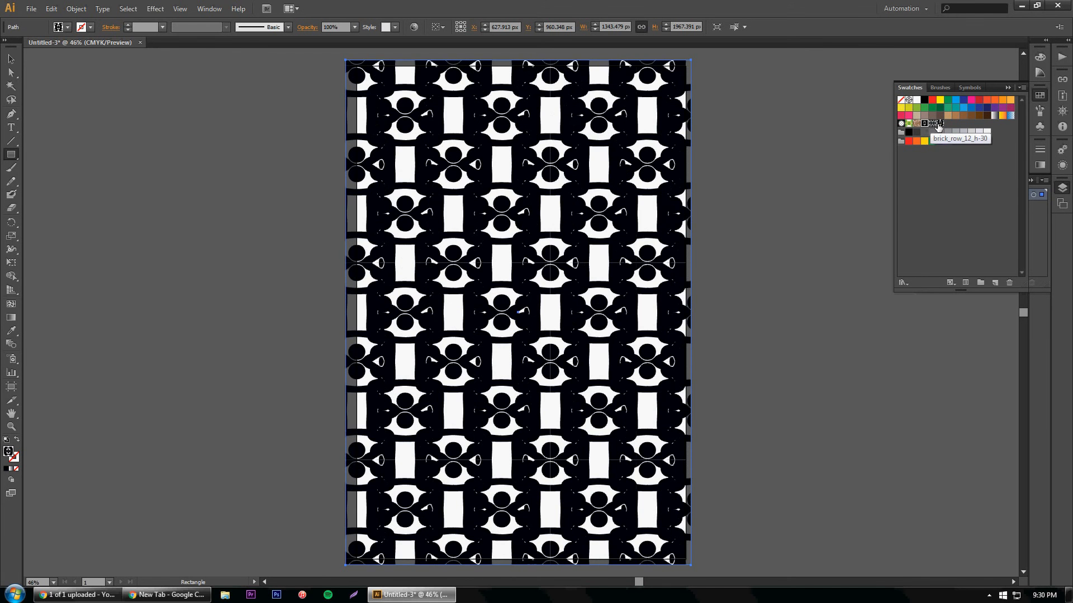
click(939, 124)
click(942, 124)
click(12, 58)
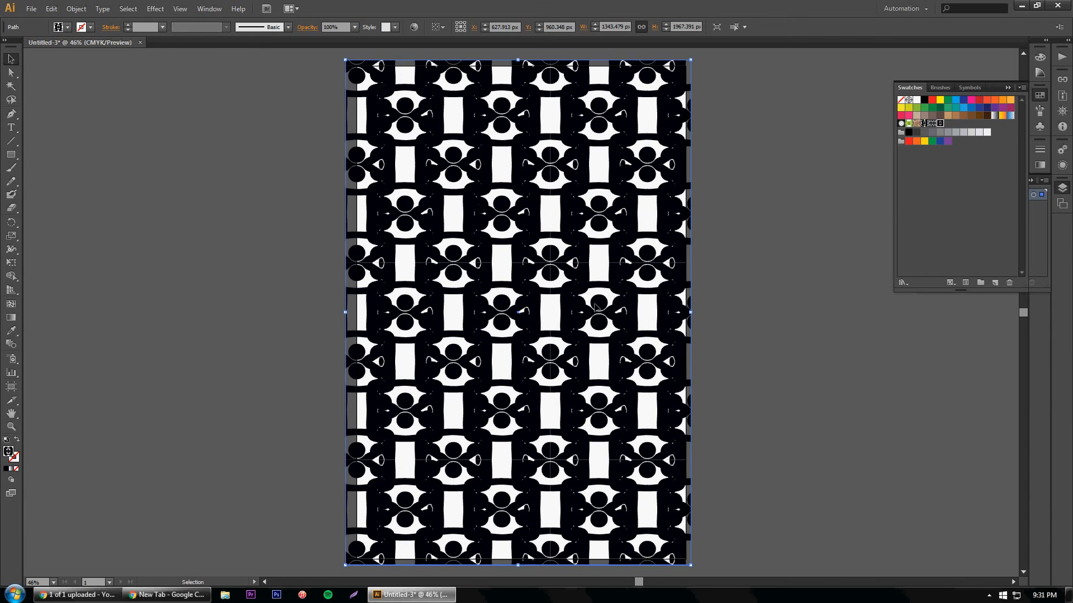
click(931, 124)
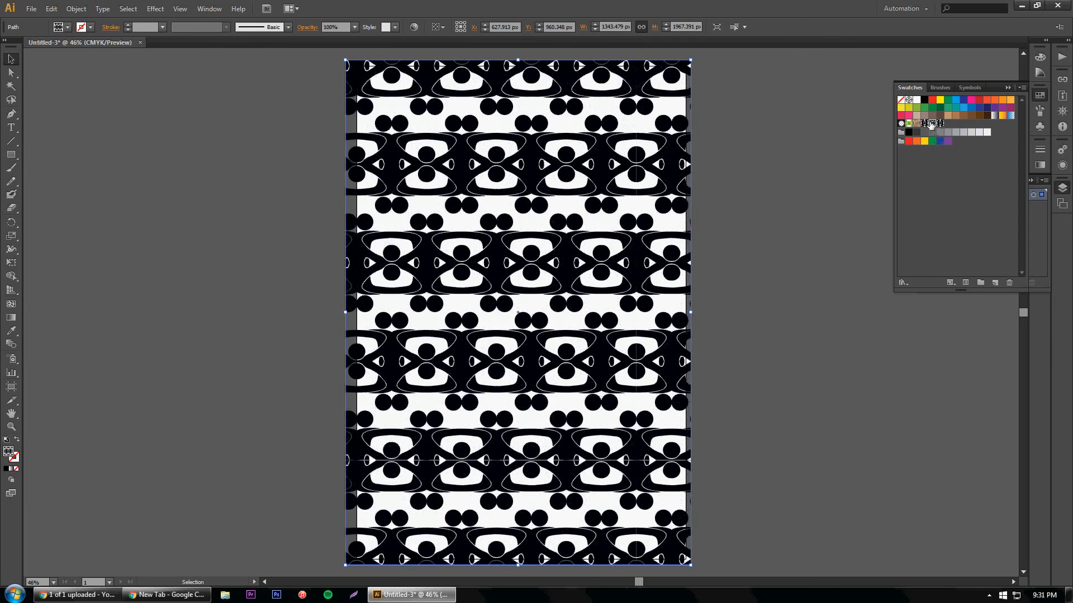
click(941, 124)
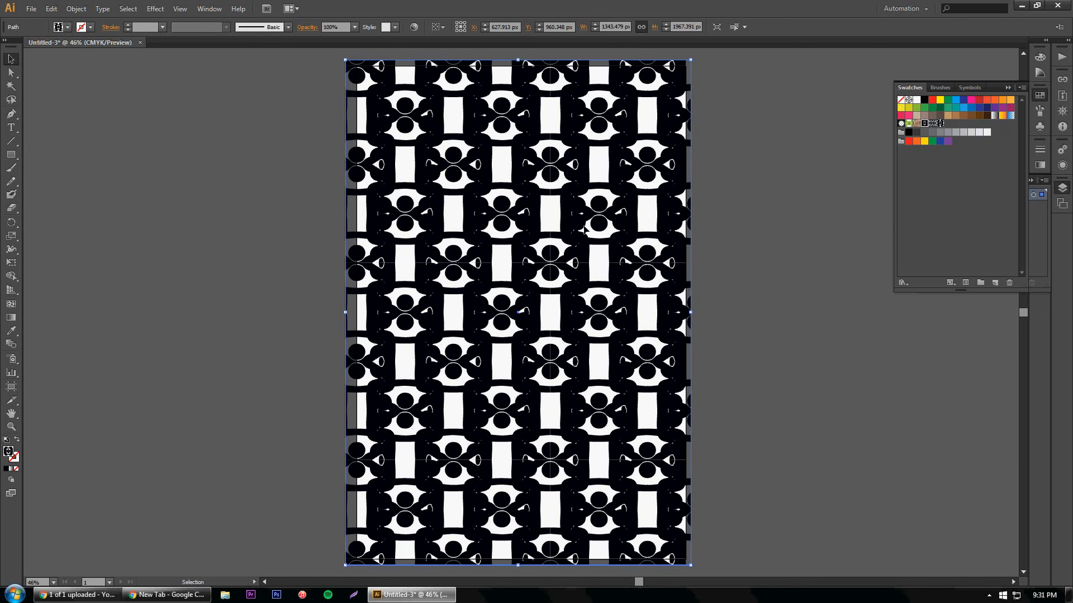
click(935, 126)
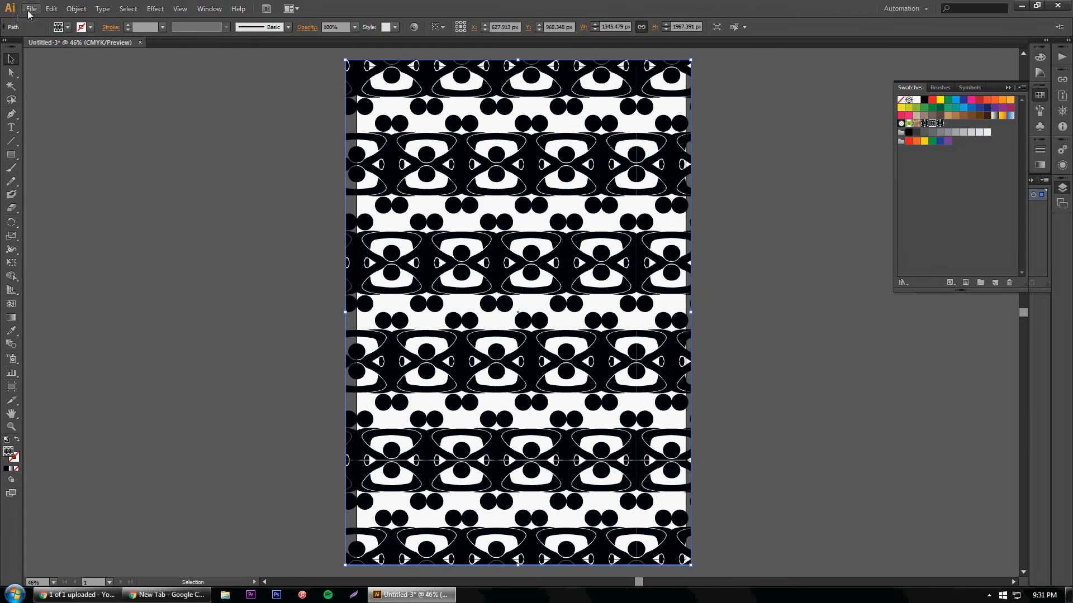
click(30, 8)
click(58, 112)
click(239, 295)
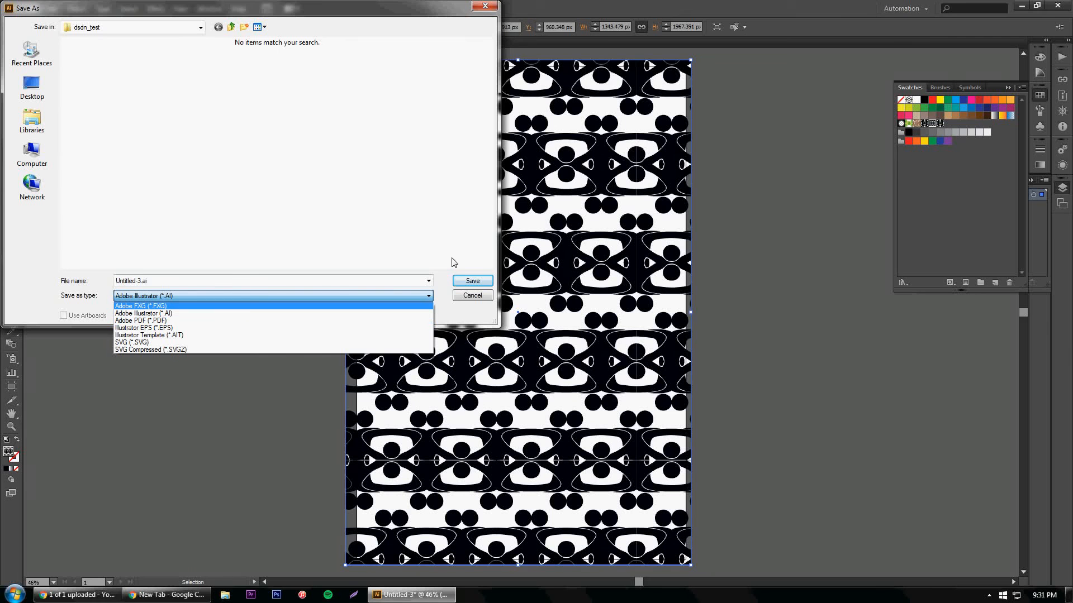
click(468, 300)
click(468, 300)
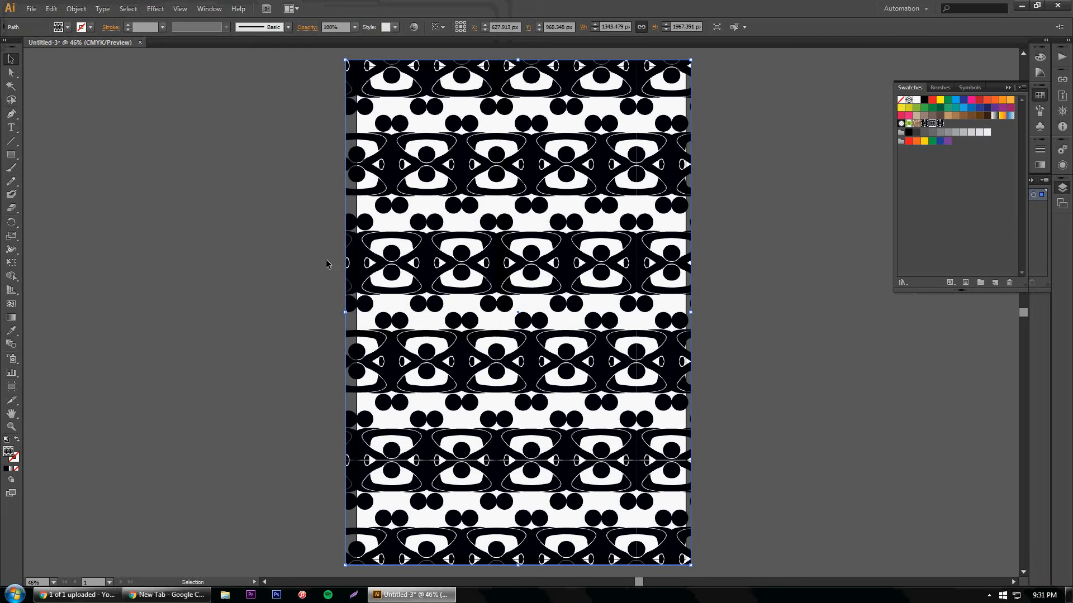
Step: Try to make a new pattern from the pattern-filled rectangle and dismiss the message
click(75, 9)
mouse_move(101, 250)
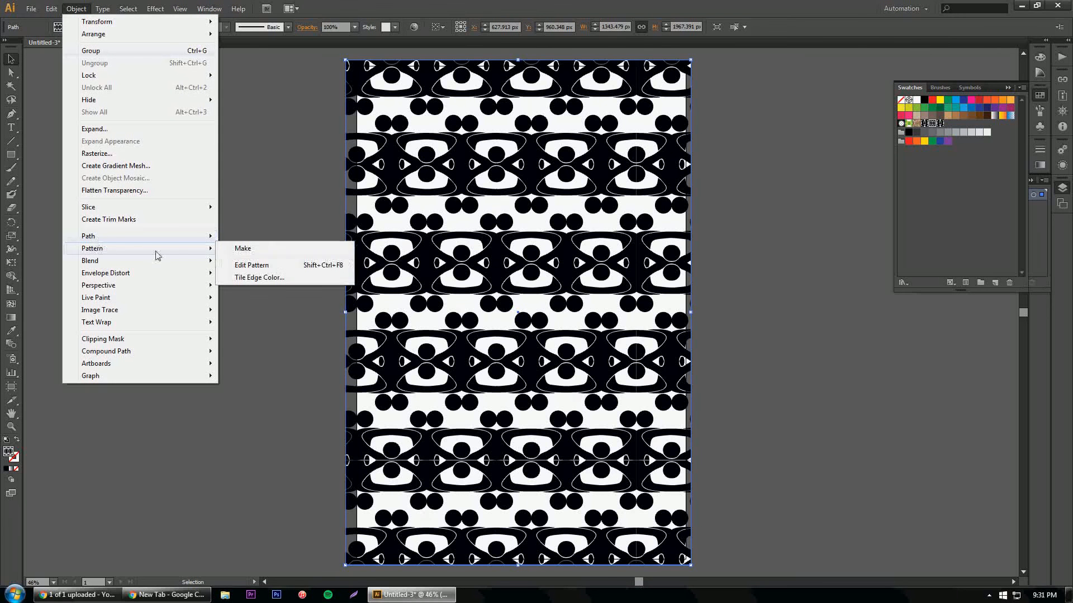
click(237, 248)
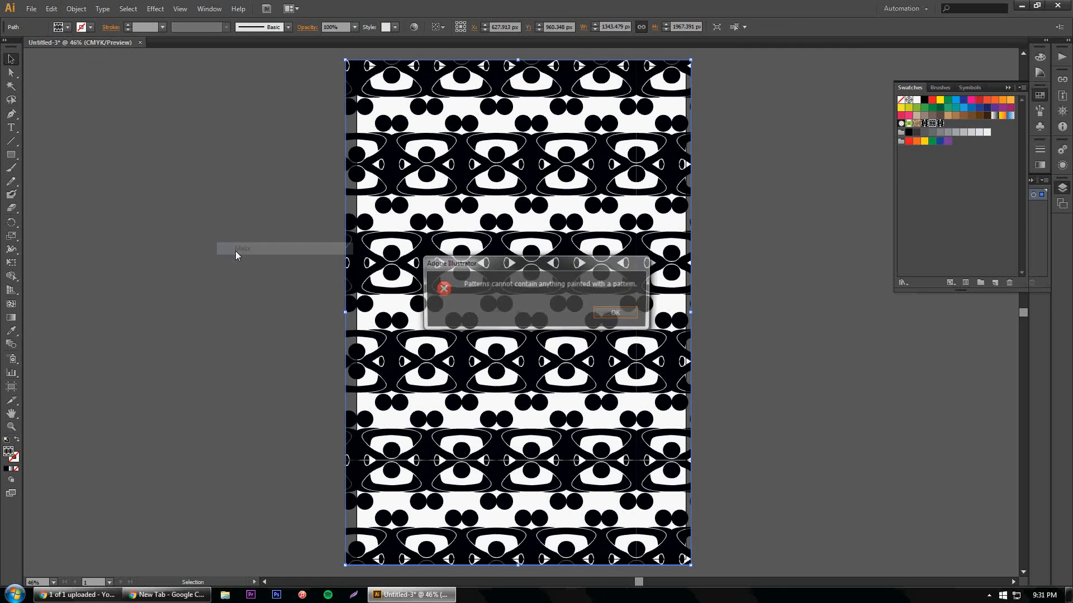
click(617, 313)
Step: Select the pattern-filled rectangle and delete it from the artboard
click(127, 134)
click(12, 59)
click(489, 225)
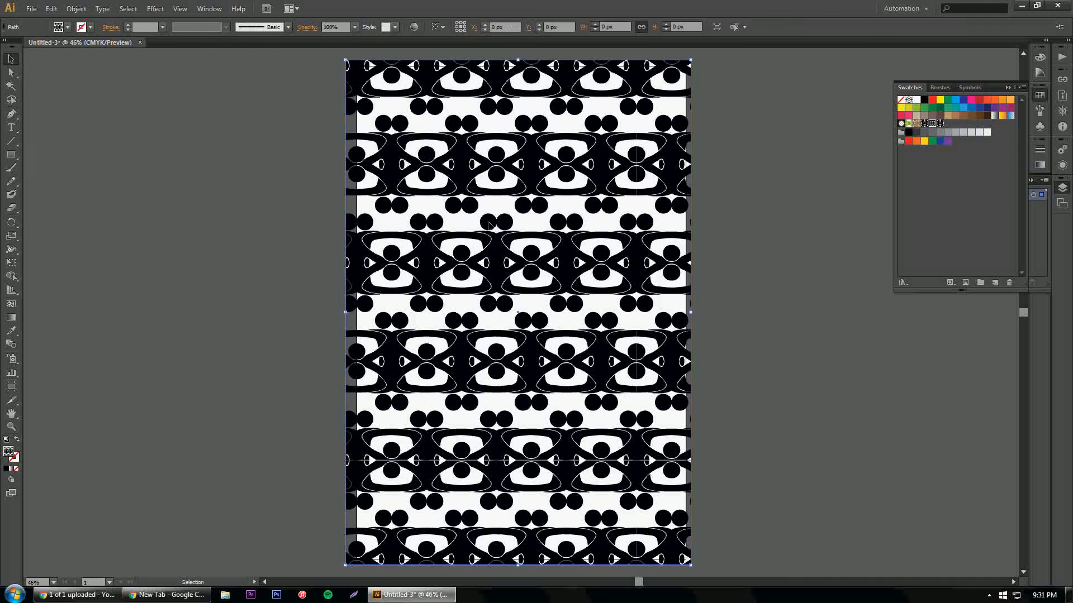
key(Delete)
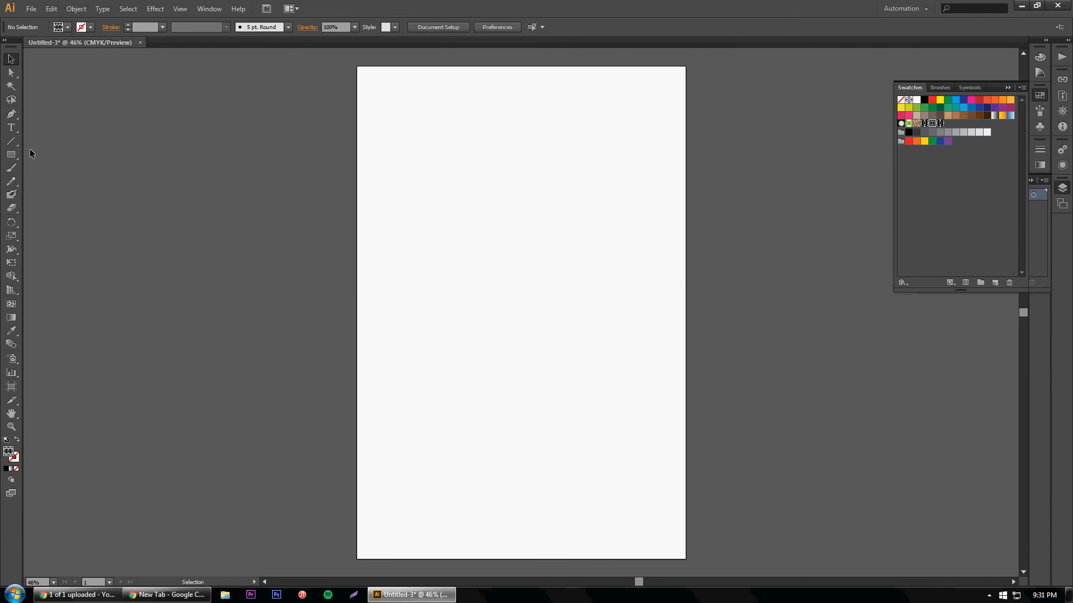
Step: Draw two circles about 667 px and 509 px across with the Ellipse tool and fill the smaller one with the Hex by Column pattern
click(12, 155)
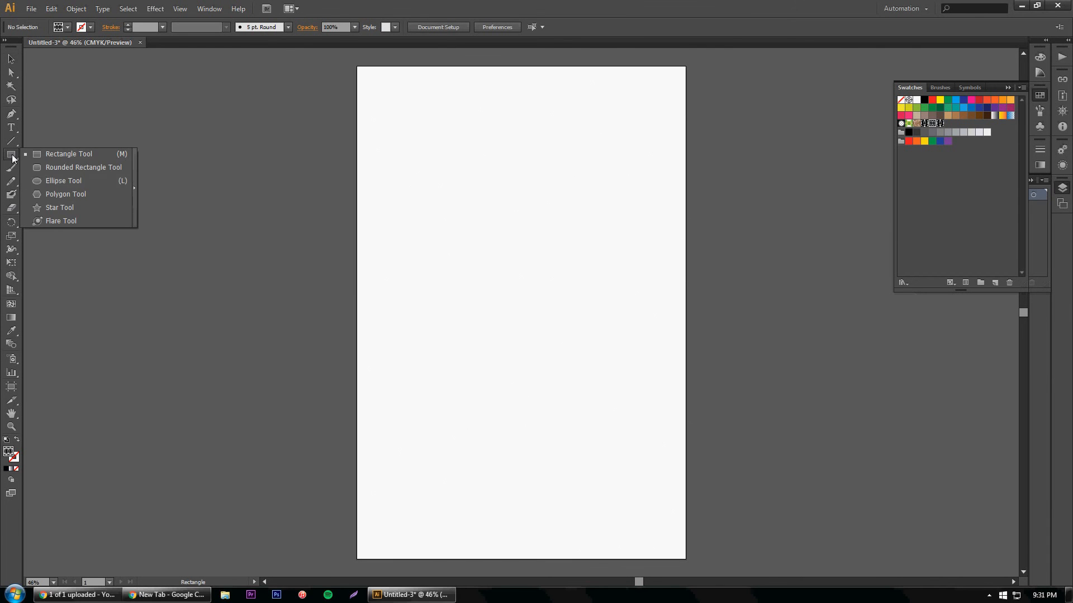
click(43, 181)
drag(409, 111, 560, 288)
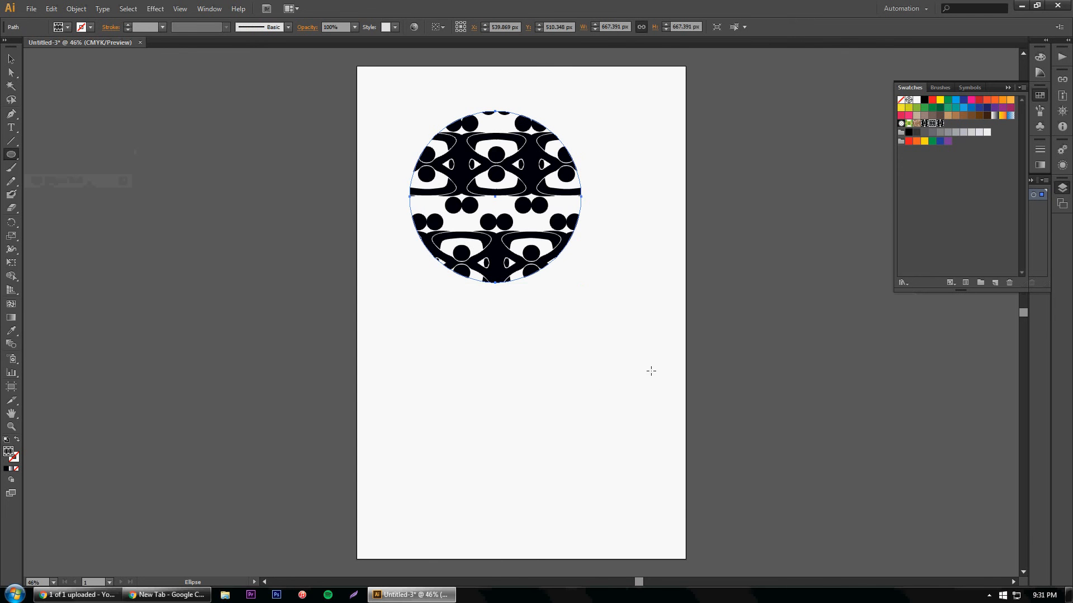
drag(515, 371, 646, 501)
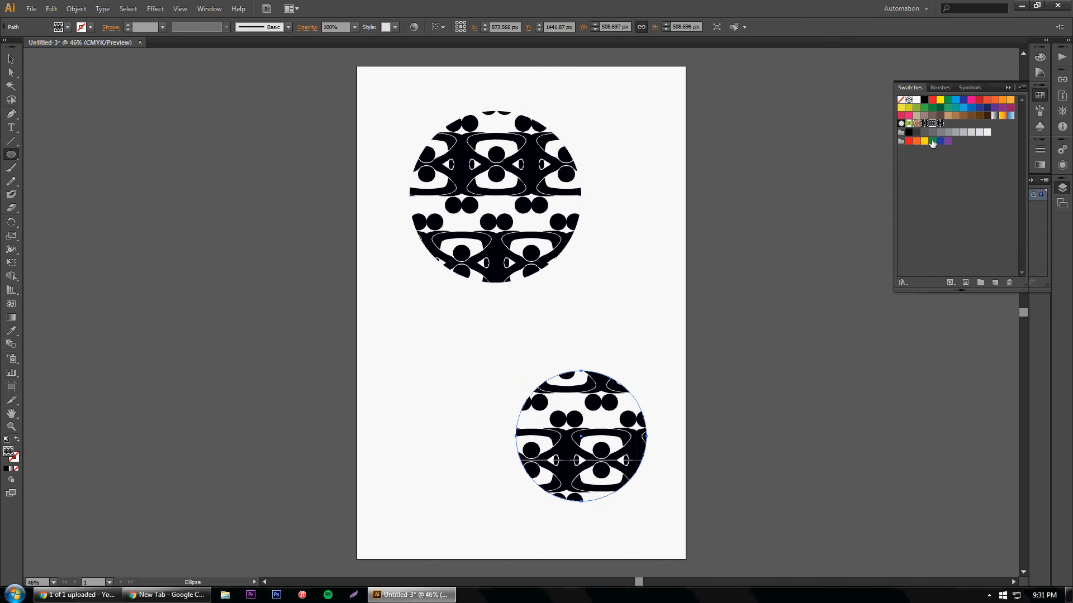
click(938, 124)
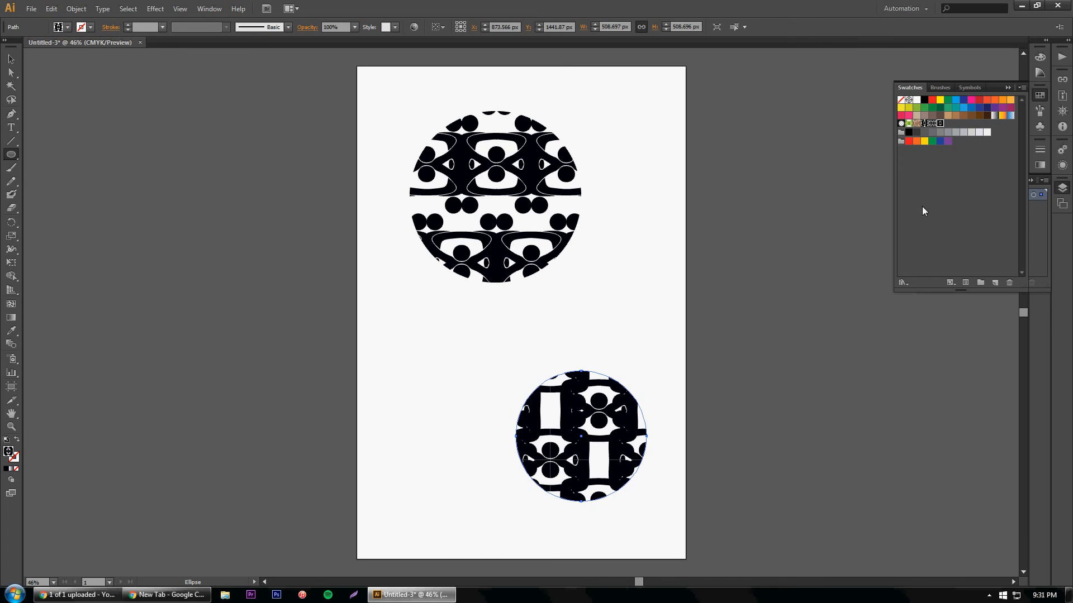
Step: Arrange the two circles side by side near the artboard's upper edge, the larger one on the left, and select both
click(11, 58)
click(481, 395)
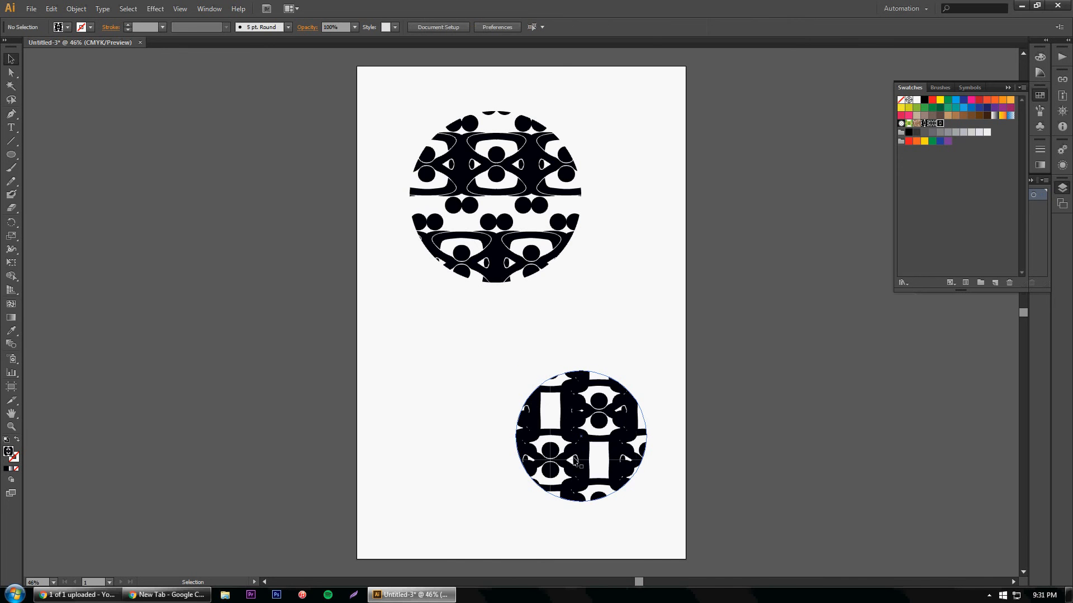
drag(618, 456, 627, 230)
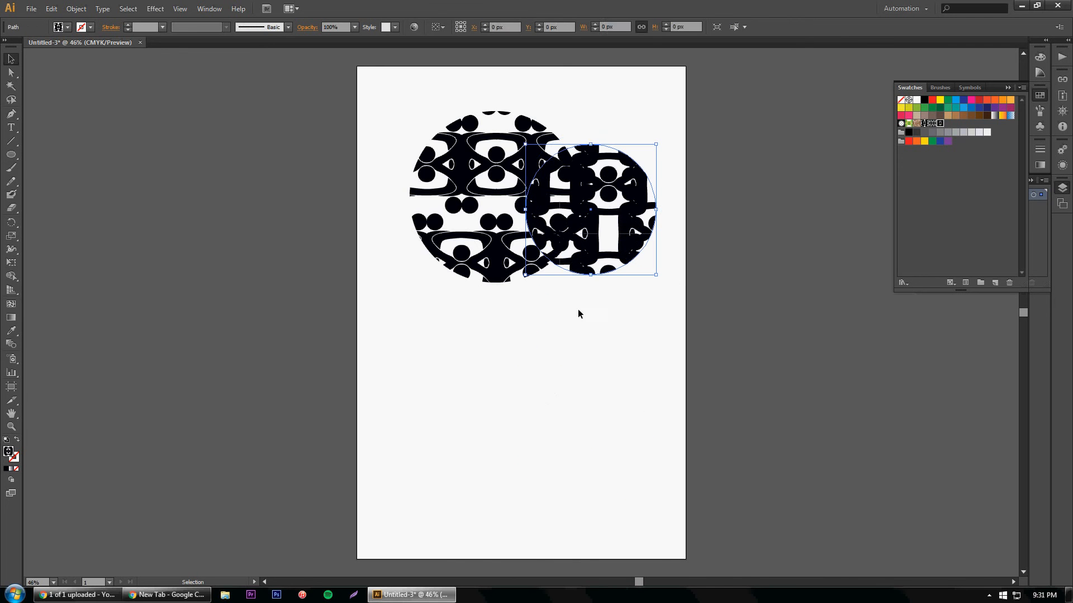
drag(592, 191, 440, 333)
drag(492, 262, 456, 225)
drag(491, 337, 666, 150)
click(100, 133)
drag(376, 304, 655, 70)
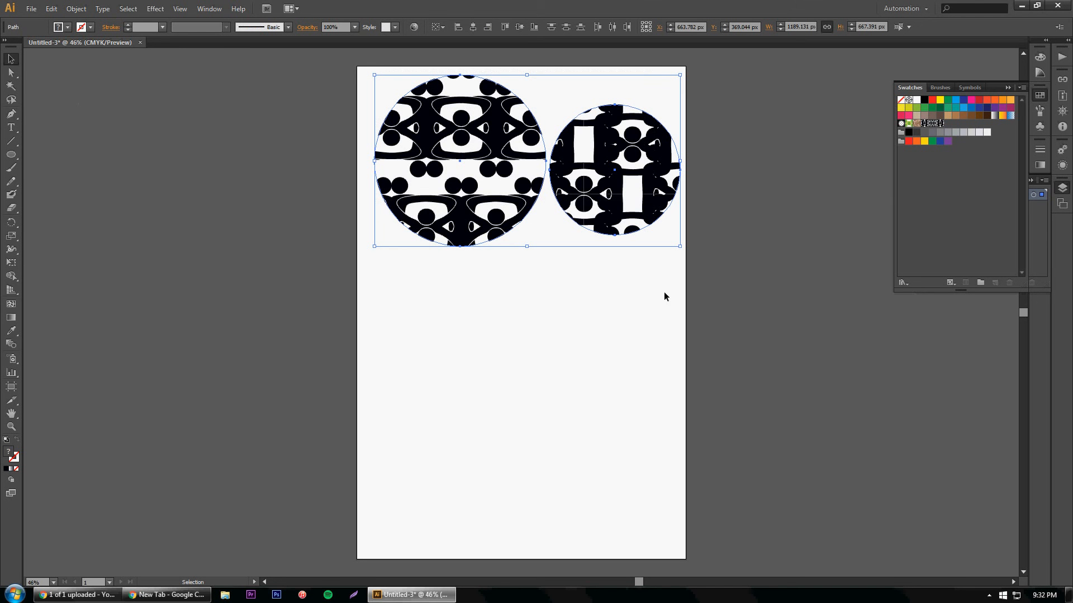
click(989, 596)
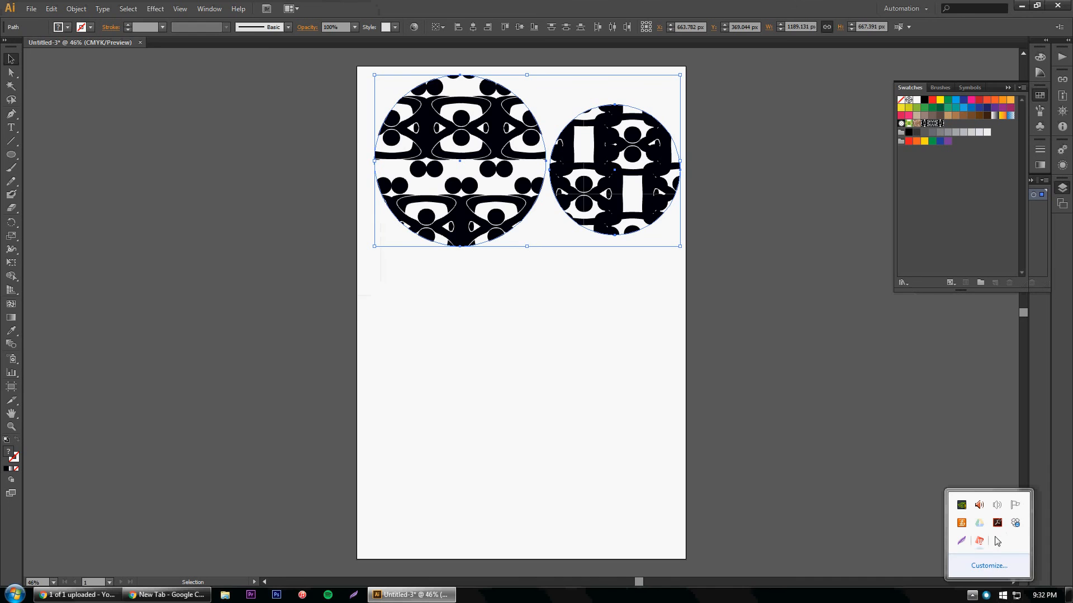